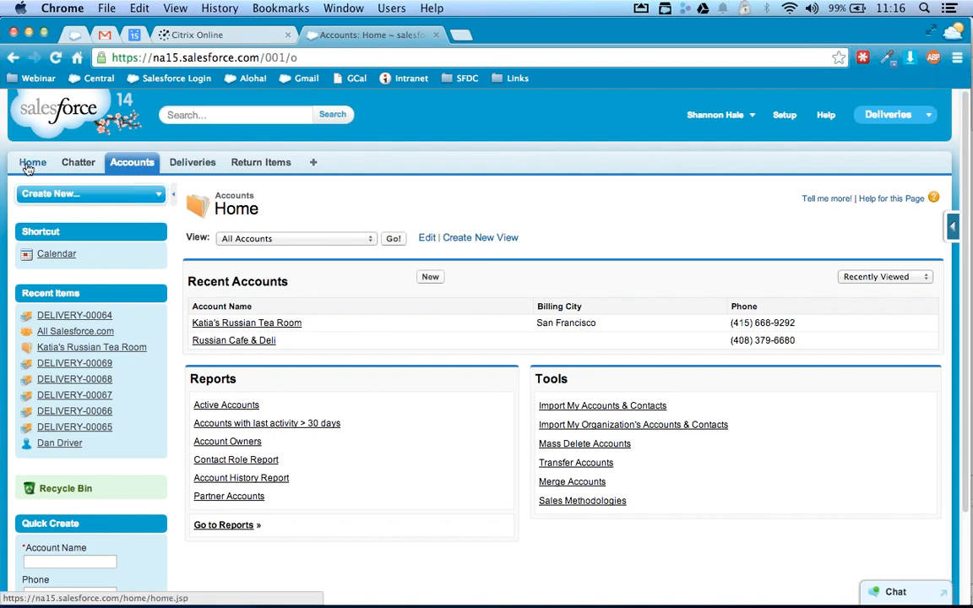
Open DELIVERY-00064 from the recent deliveries and review its delivery and recipient details
click(193, 165)
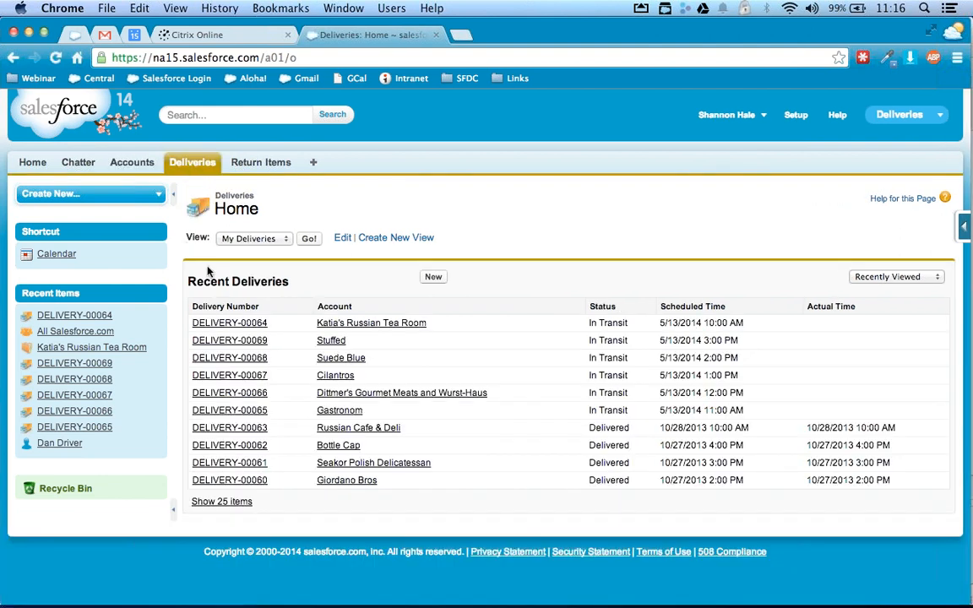
click(283, 240)
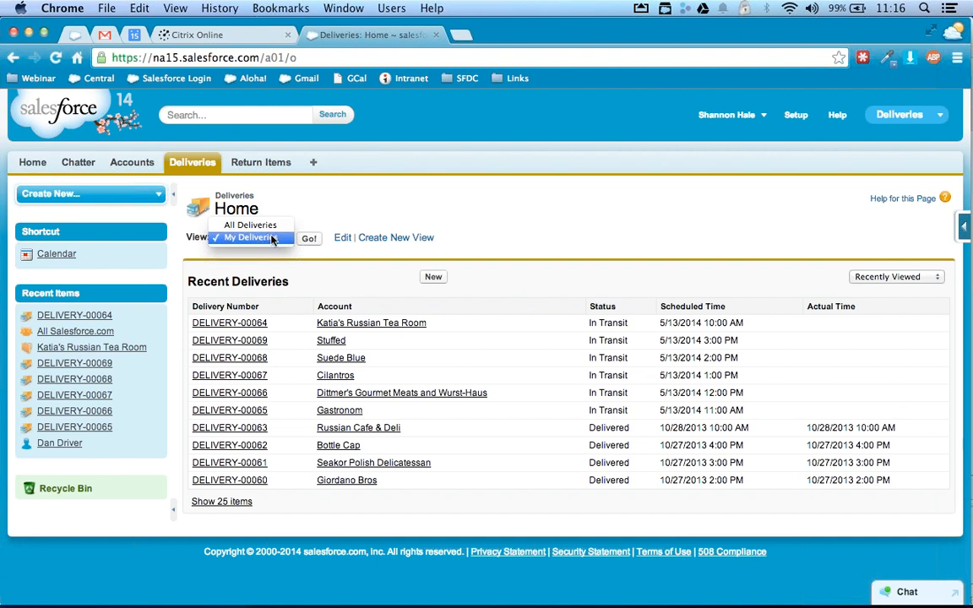
click(325, 210)
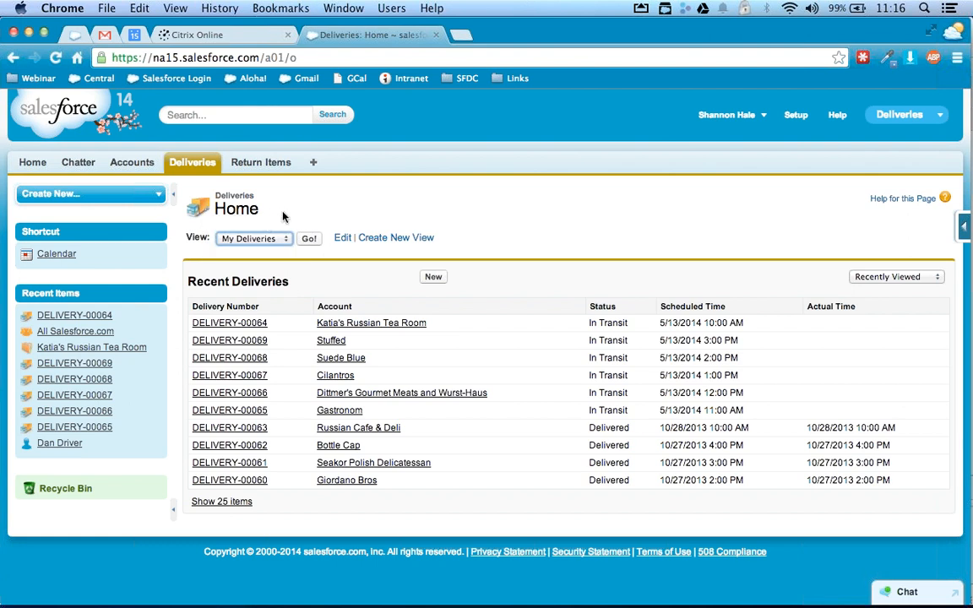
click(240, 325)
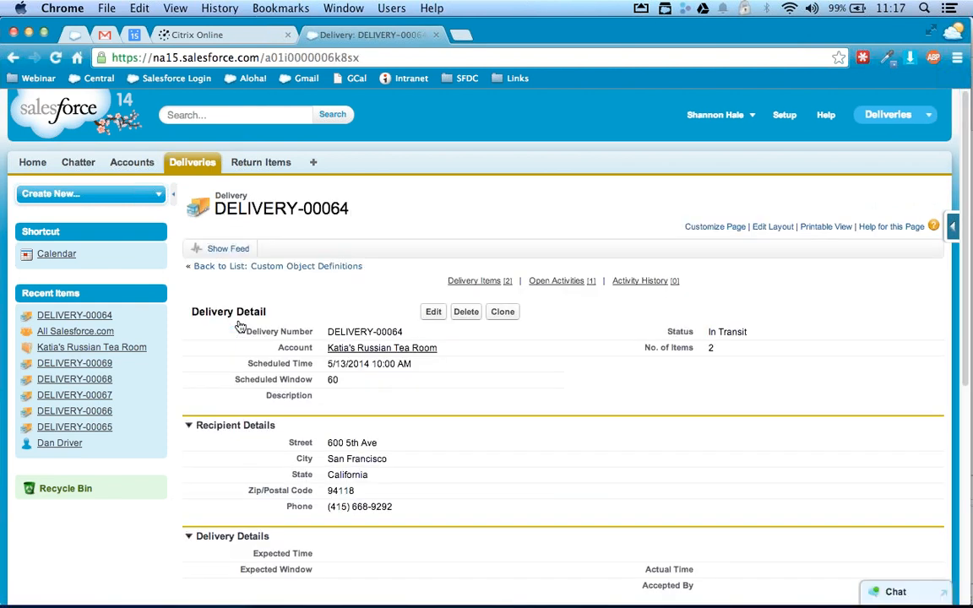
scroll(240, 327, down, 3)
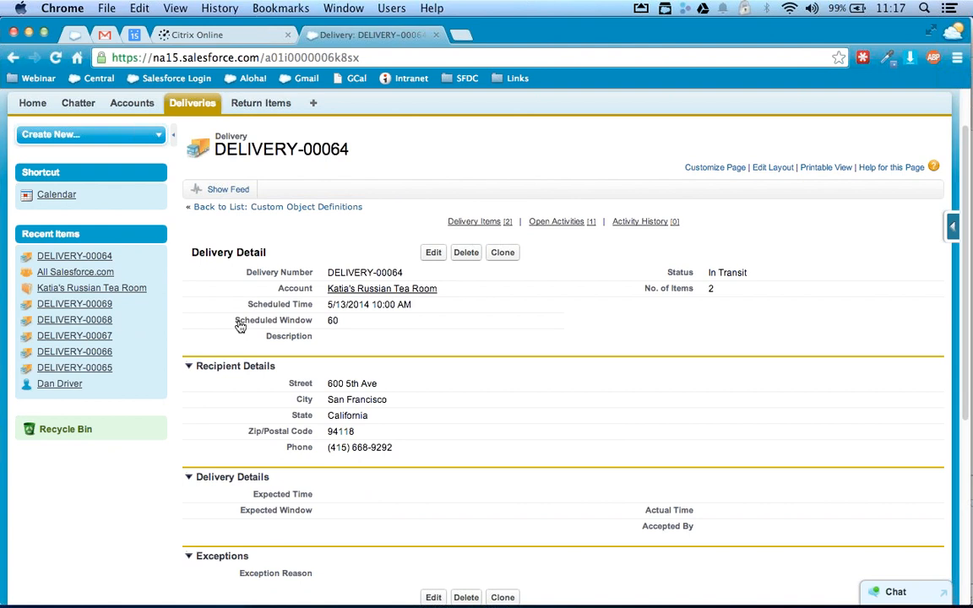
key(super+Tab)
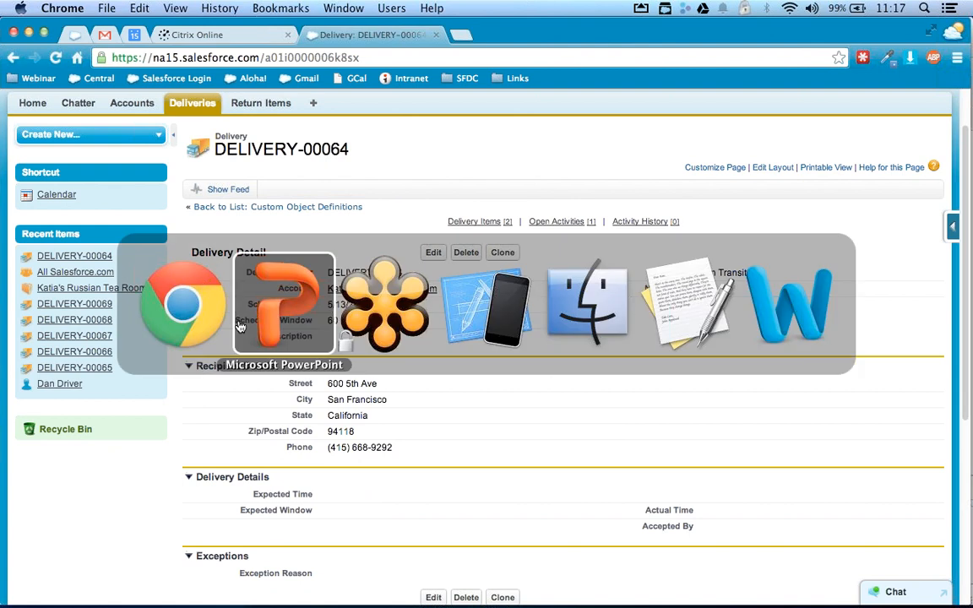
key(super+Tab)
key(super+Tab)
key(super+Tab)
key(super+Tab)
key(super+Tab)
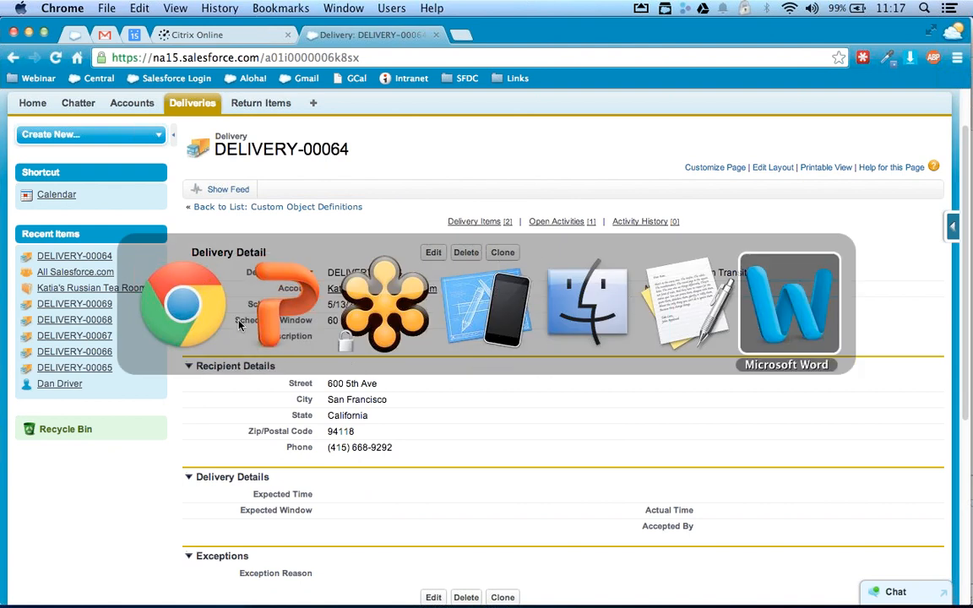
key(super+w)
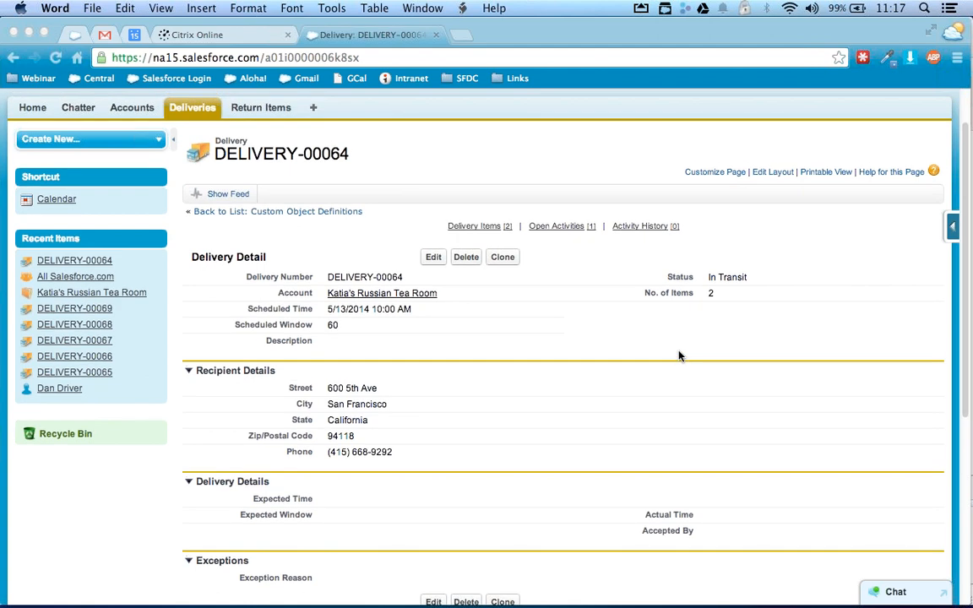
scroll(678, 351, up, 2)
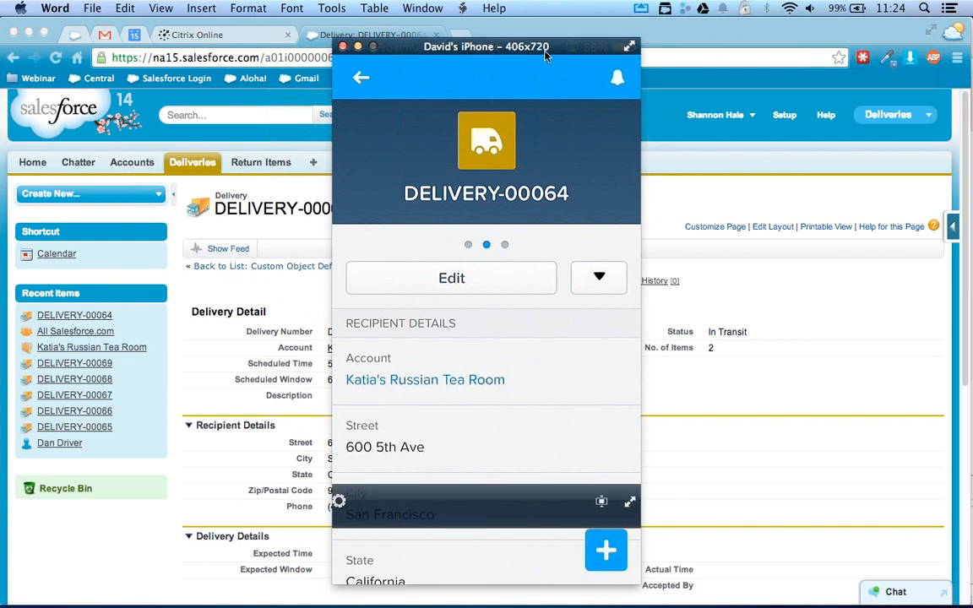
Move the mirrored iPhone window out of the way and open Setup in a new browser tab
drag(545, 55, 722, 45)
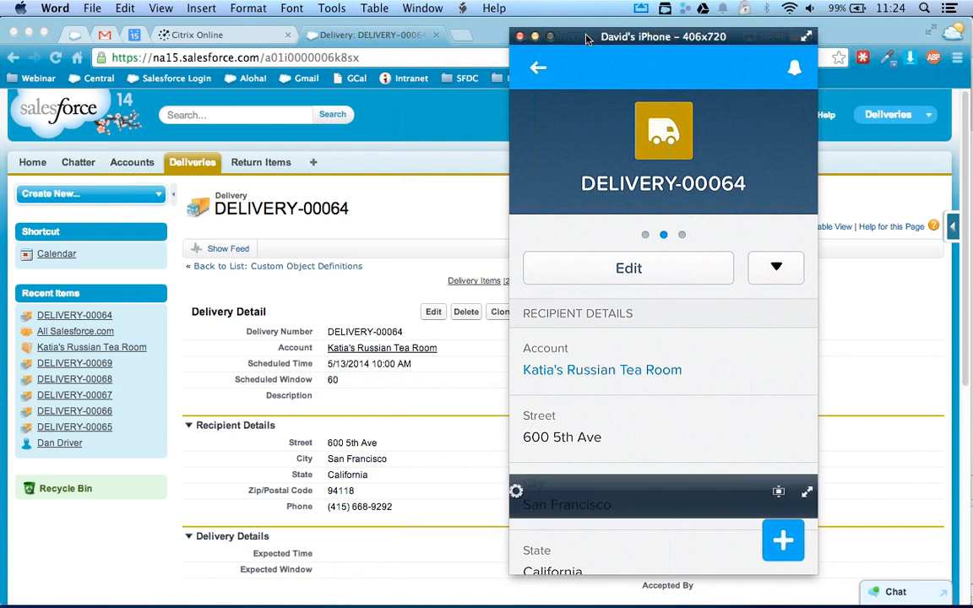
drag(596, 42, 971, 42)
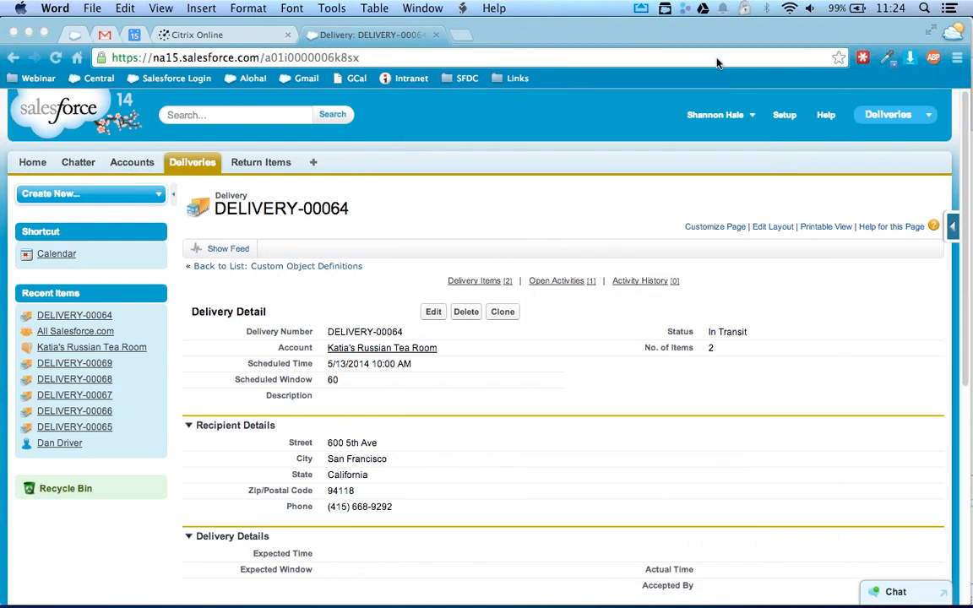
right_click(786, 120)
click(742, 122)
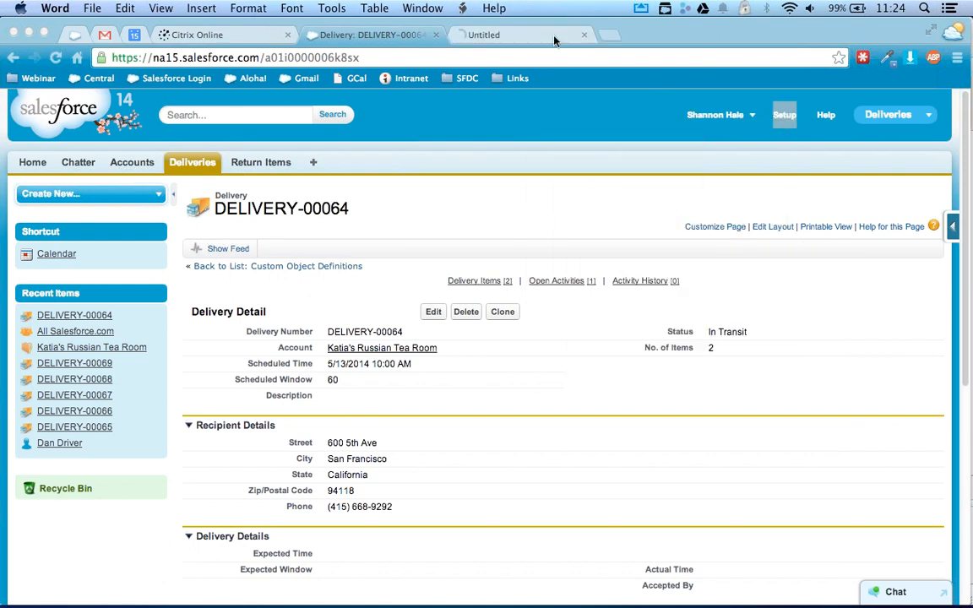
click(537, 34)
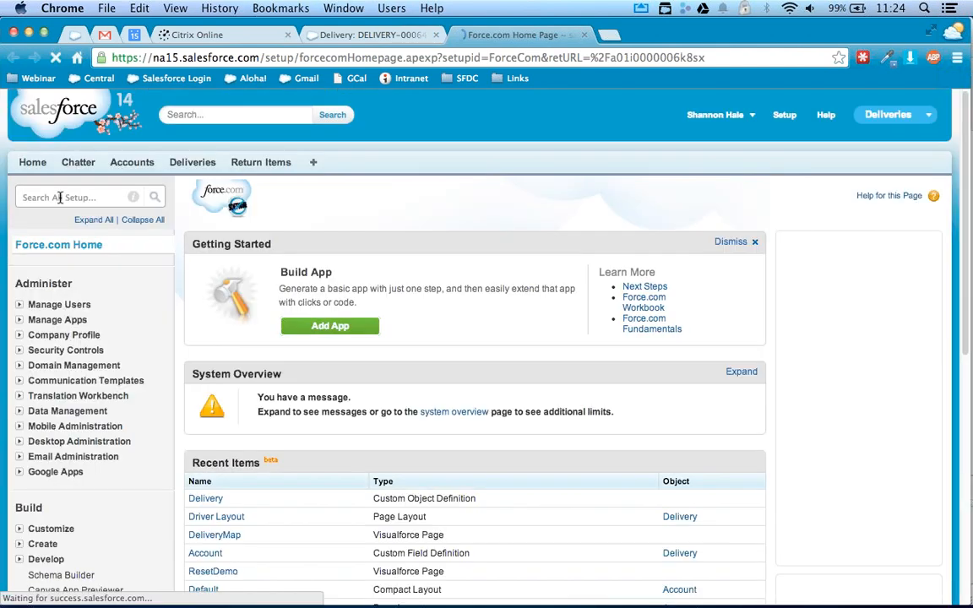
Search the setup options for "mobile"
click(59, 197)
text(mobi)
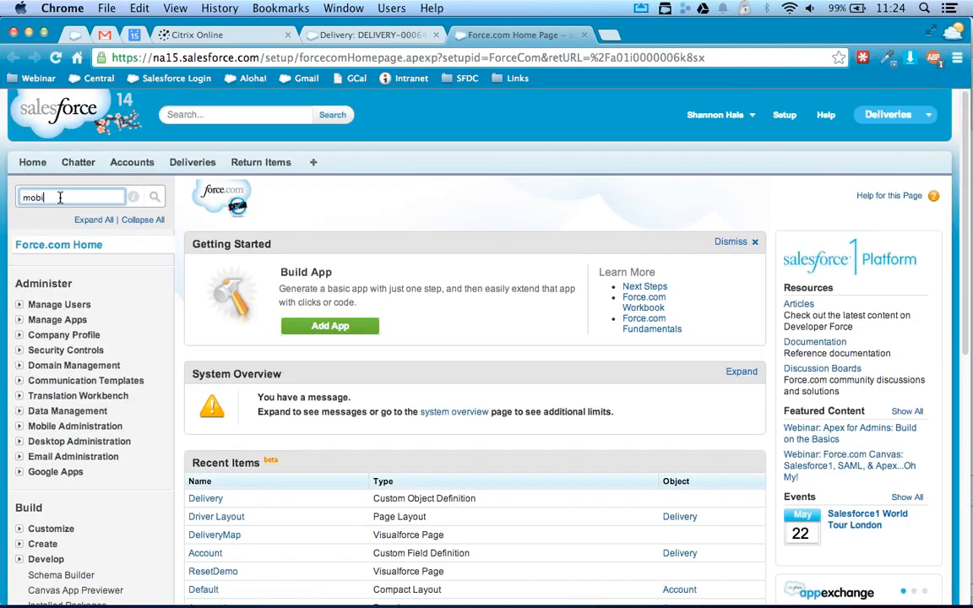
text(le)
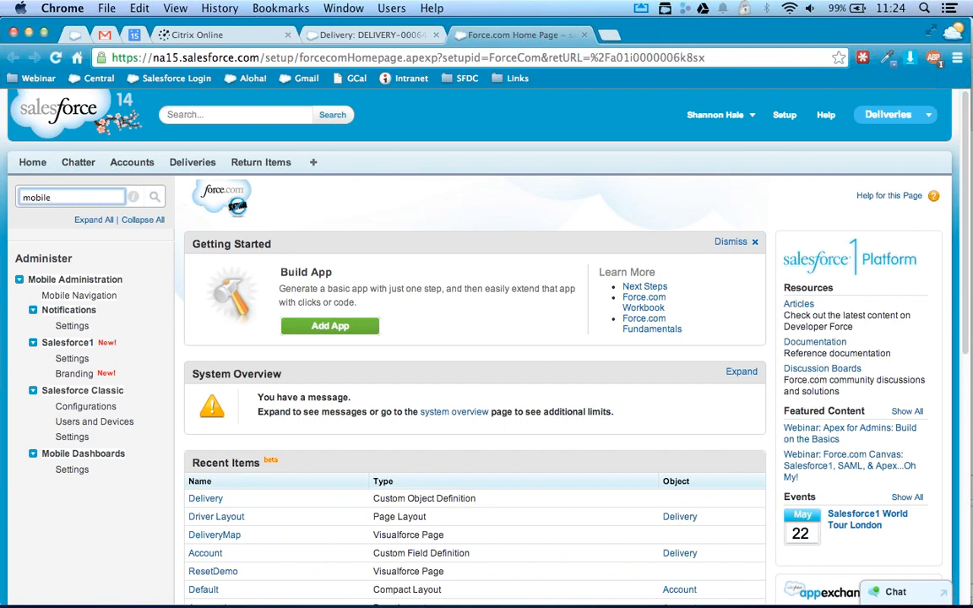
Switch to AirServer, bring the mirrored phone into view to examine its navigation menu, and move it back off screen
key(super+Tab)
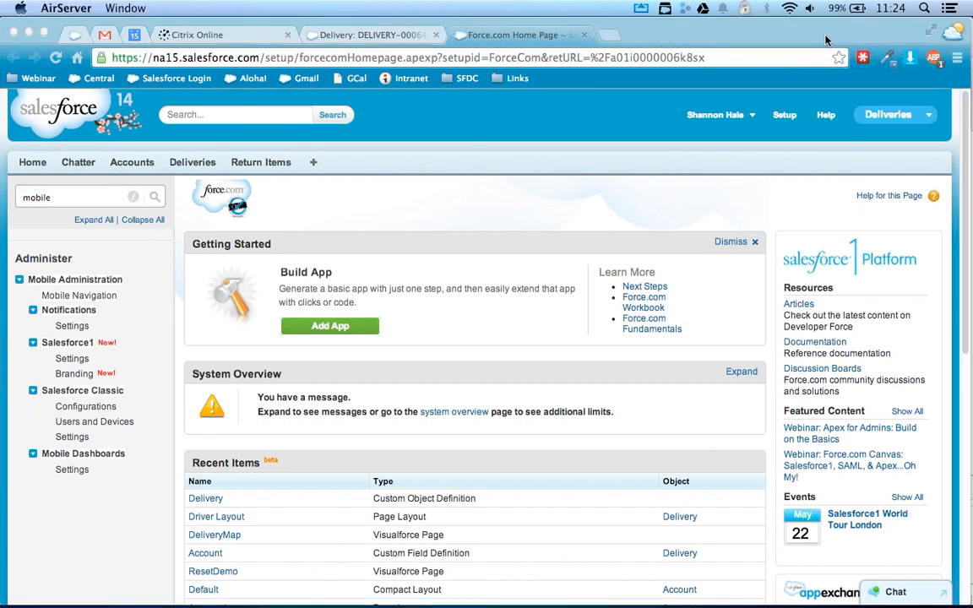
drag(972, 87, 641, 41)
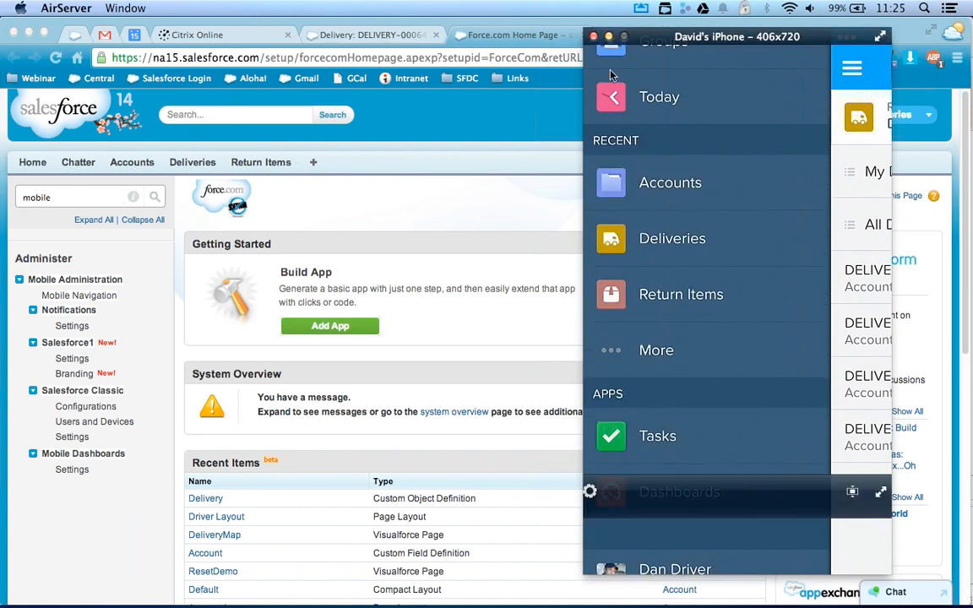
drag(670, 37, 971, 58)
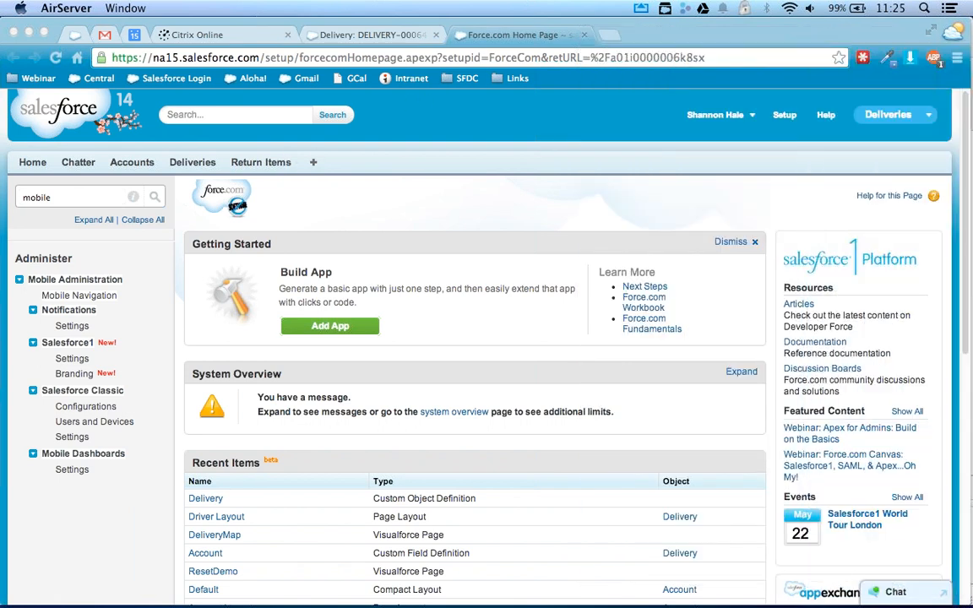
Open the Mobile Navigation settings and go through the selected navigation menu items from Feed to Dashboards
click(68, 200)
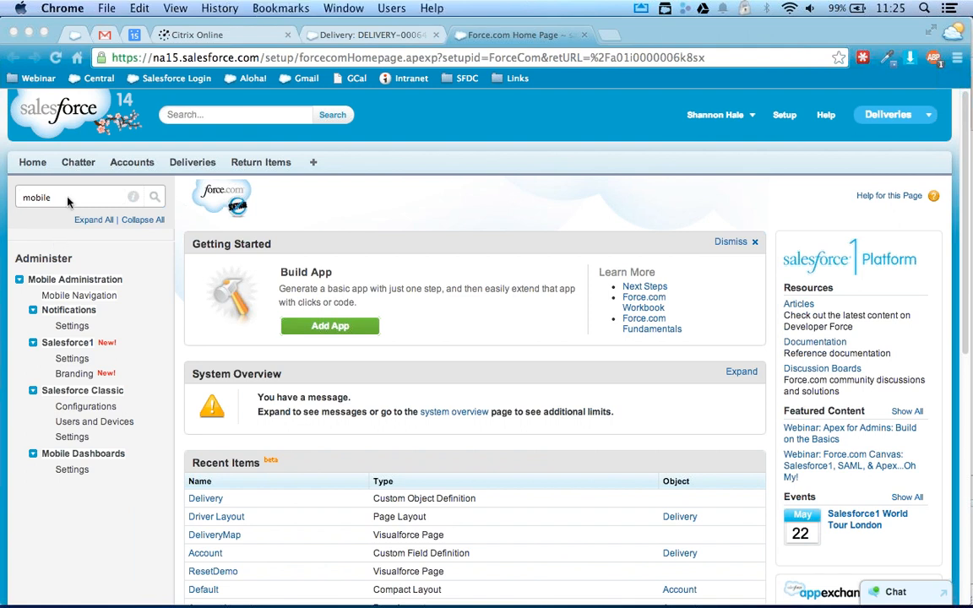
click(66, 298)
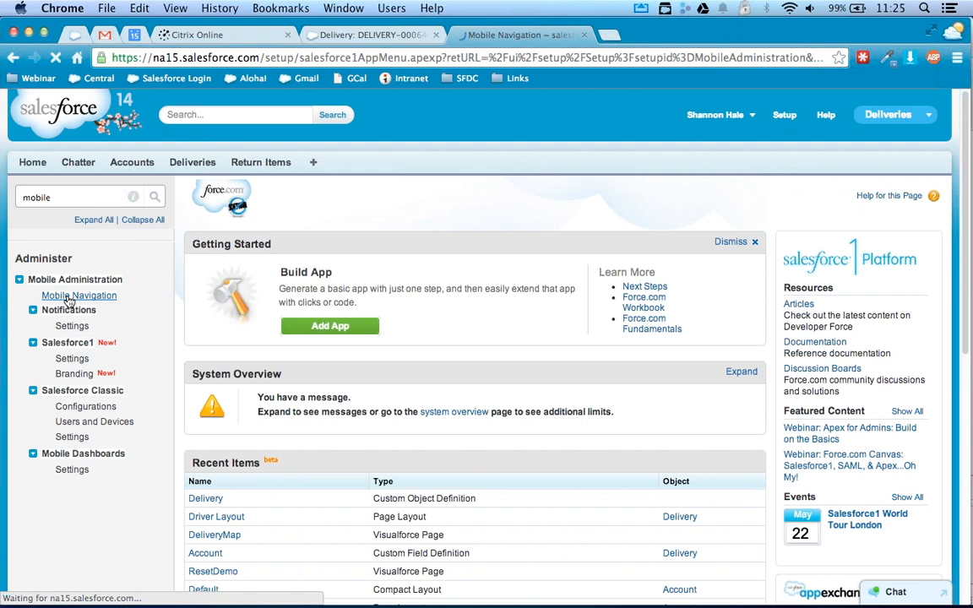
click(504, 389)
key(Down)
key(Down)
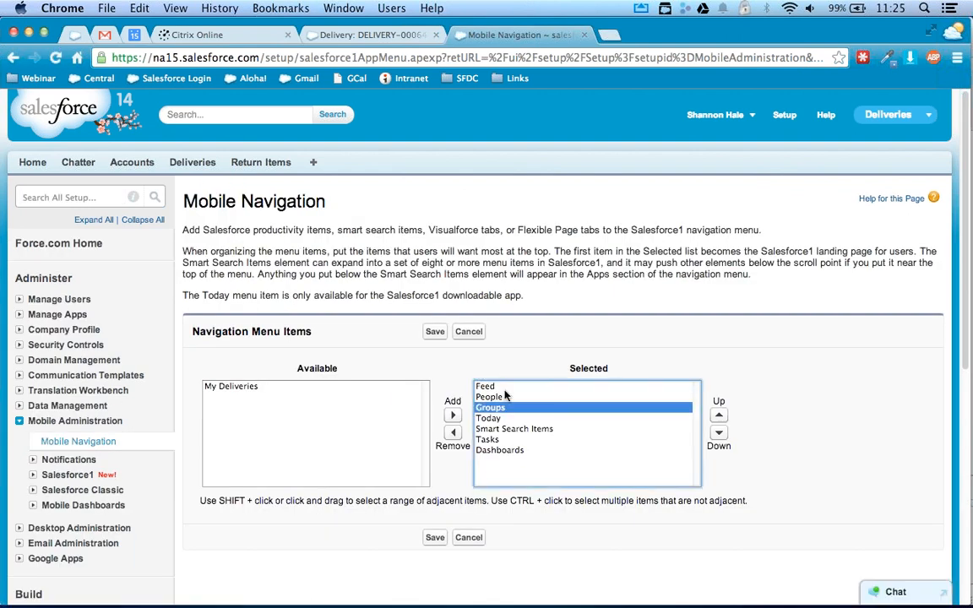
key(Down)
key(Down)
key(Down)
key(Down)
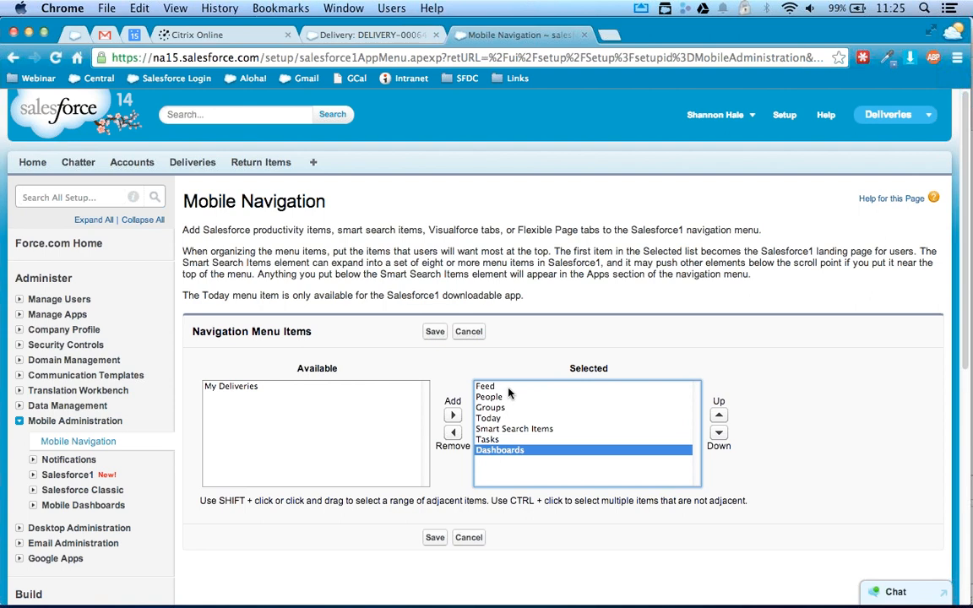
Move Smart Search Items one place up in the selected navigation menu items and back down again
click(500, 430)
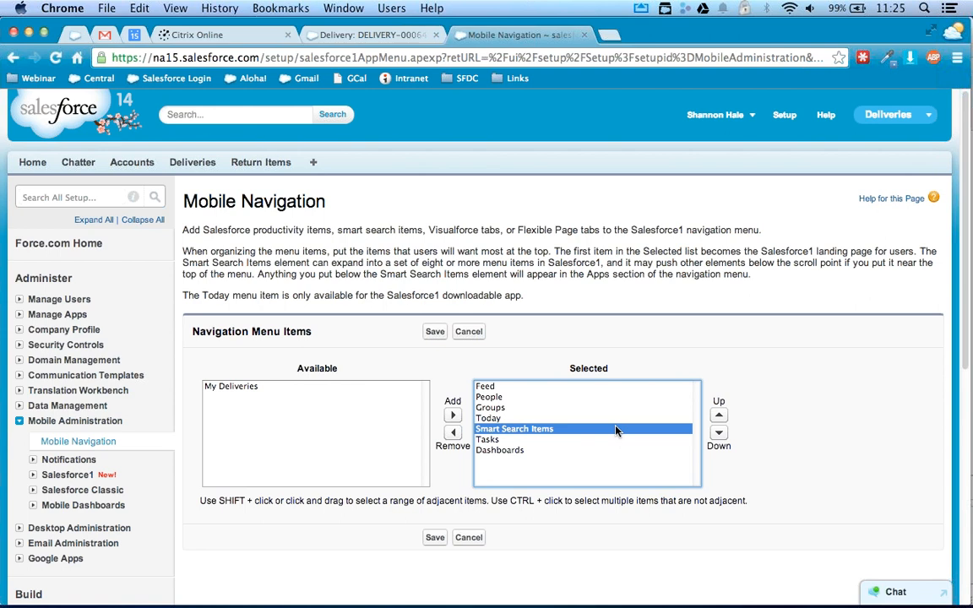
click(718, 415)
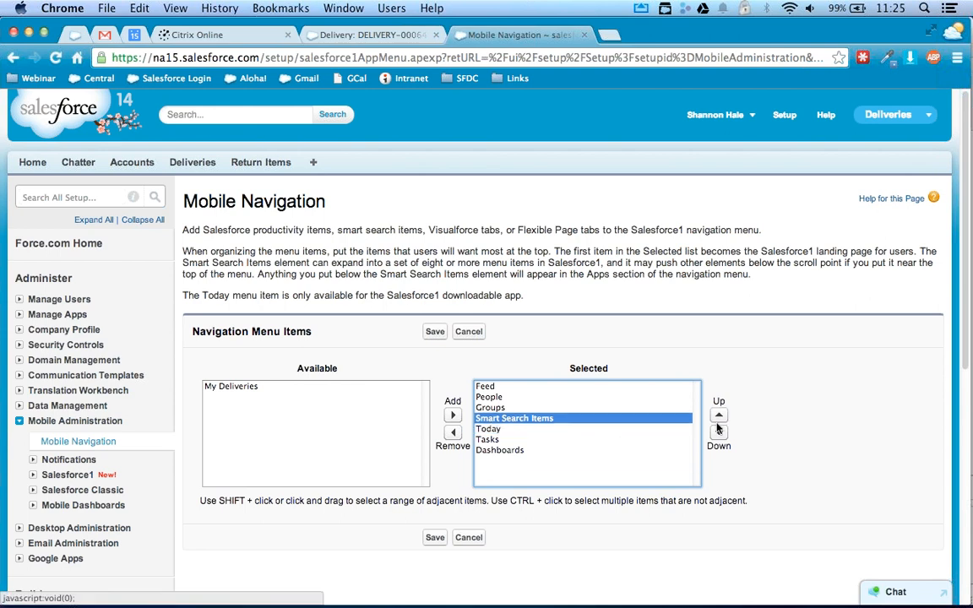
click(719, 433)
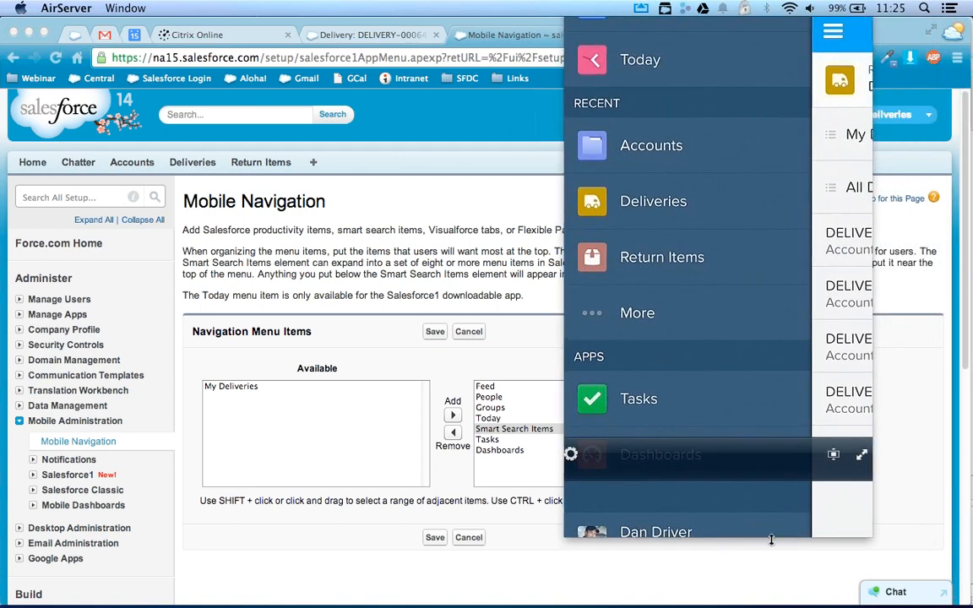
drag(769, 539, 775, 567)
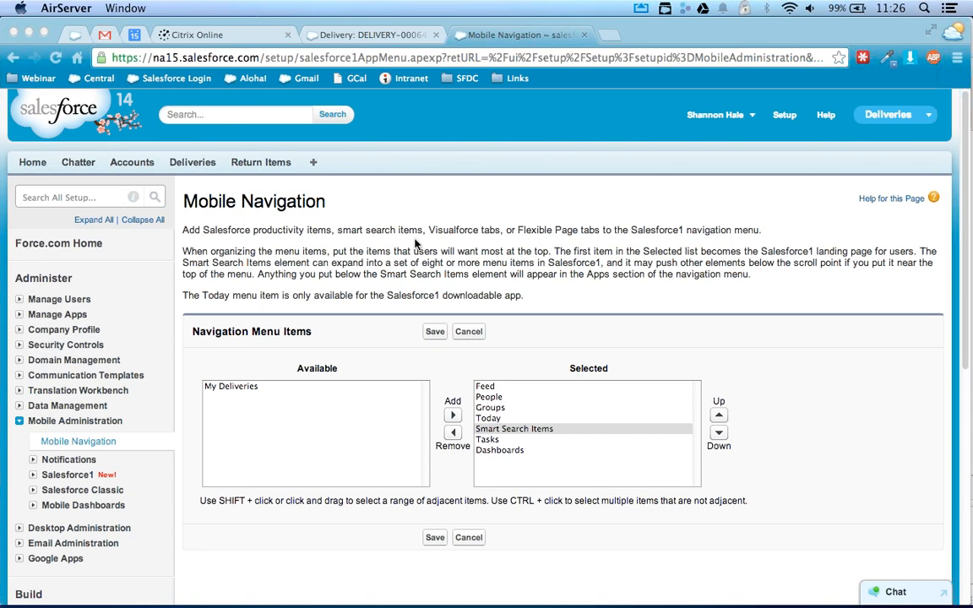
Open the definition of the Delivery custom object in Setup
click(67, 198)
click(67, 198)
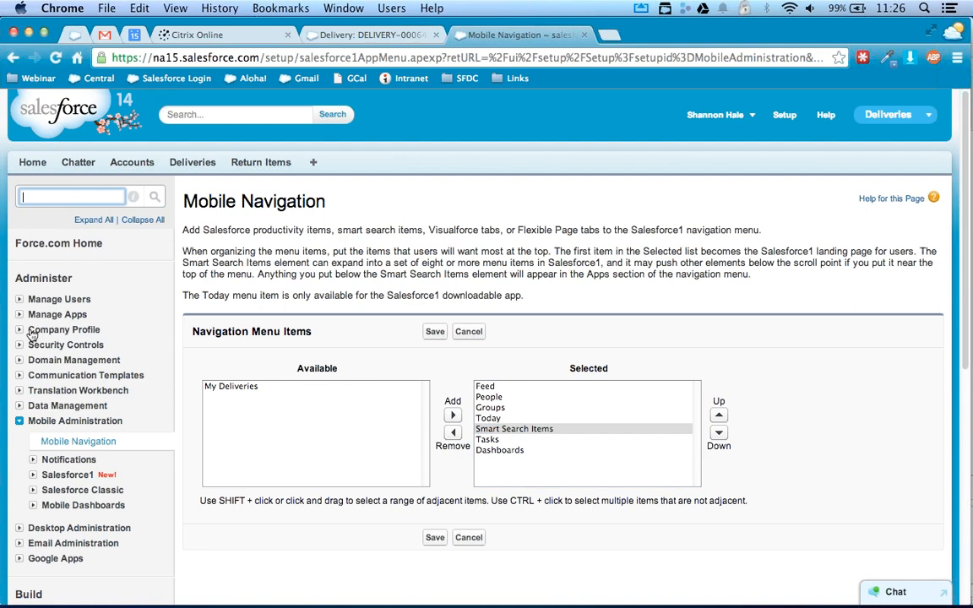
click(20, 421)
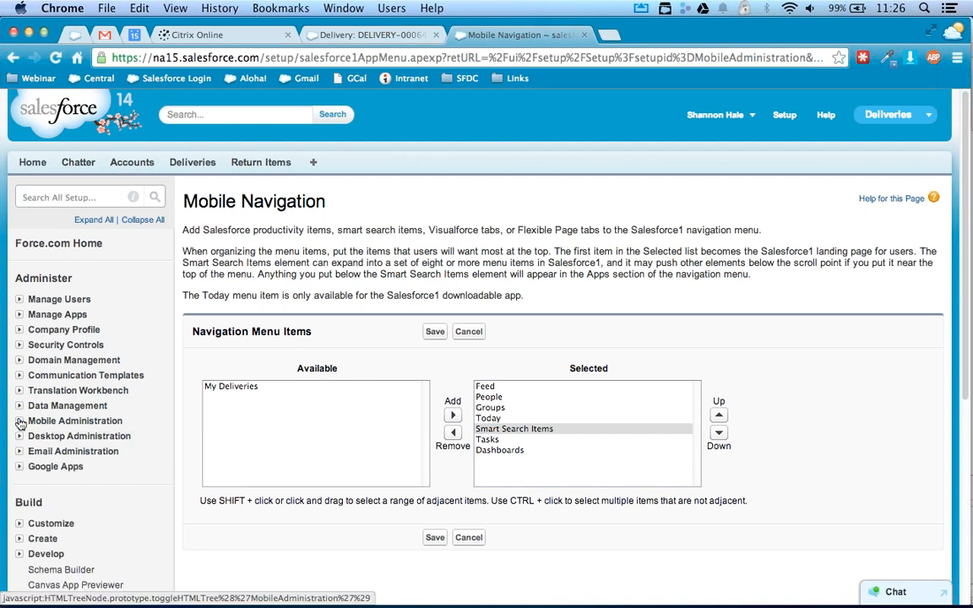
scroll(20, 421, down, 5)
click(19, 372)
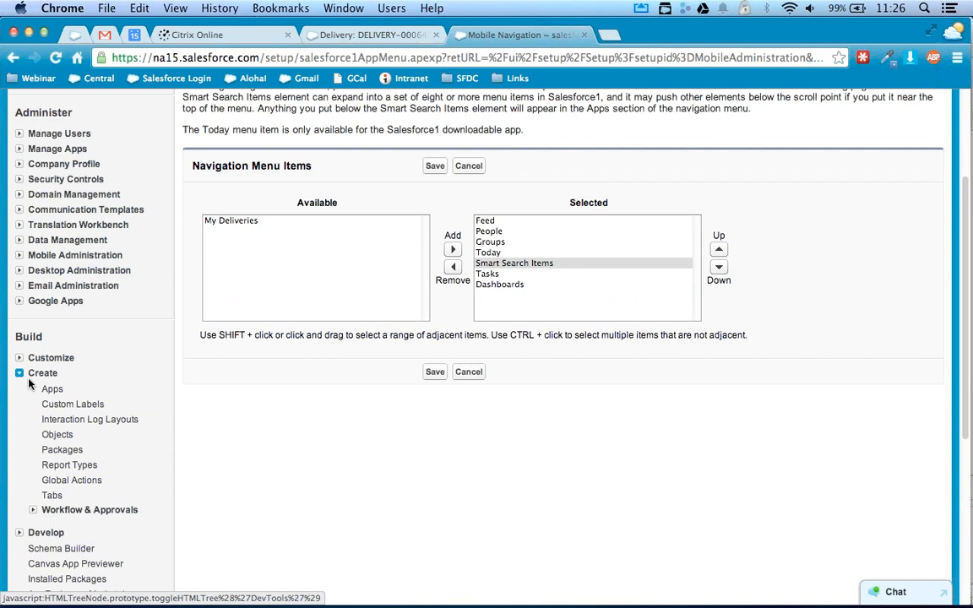
click(58, 436)
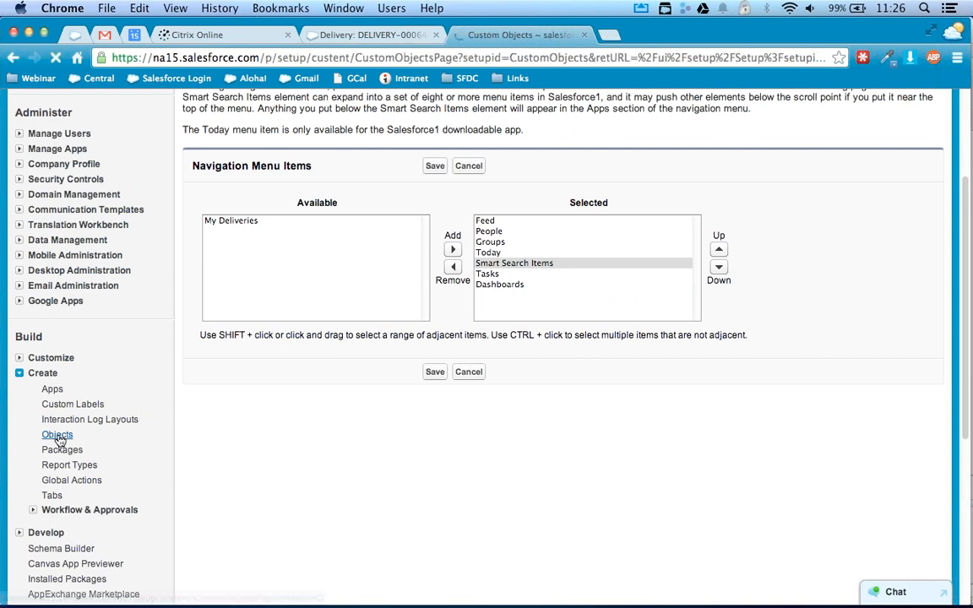
click(260, 351)
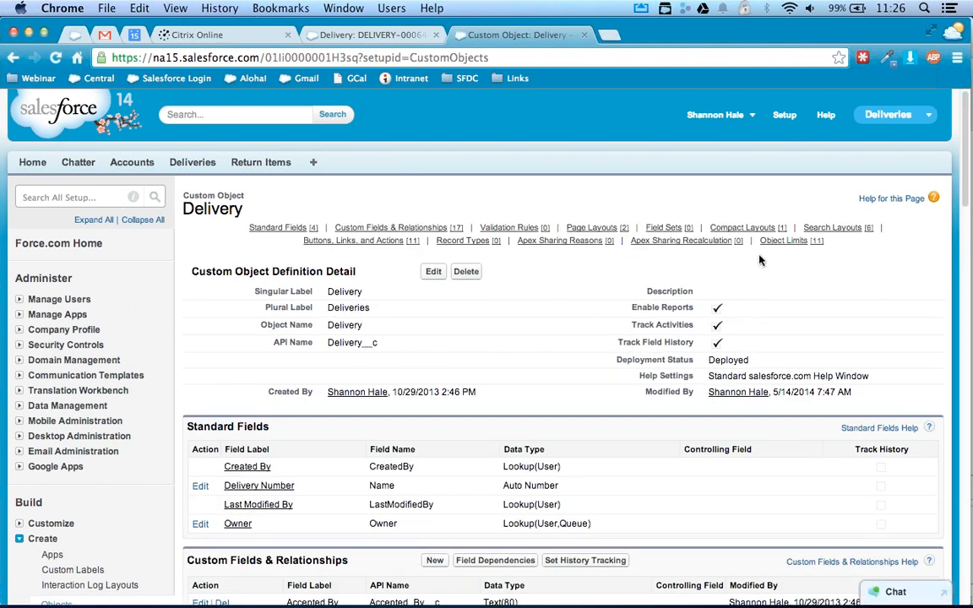
Start a new compact layout for the Delivery object and label it "Driver Layout"
mouse_move(759, 229)
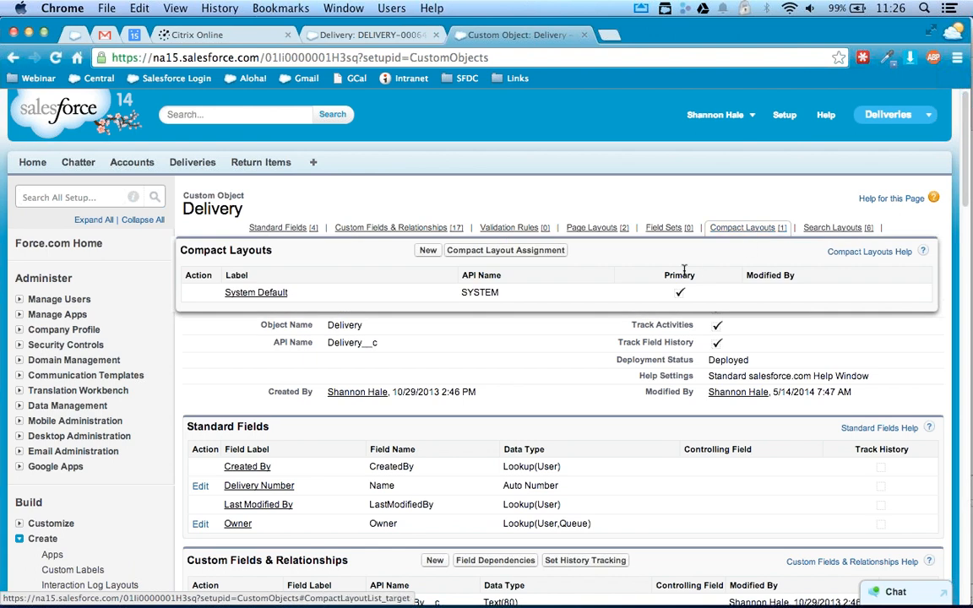
click(426, 251)
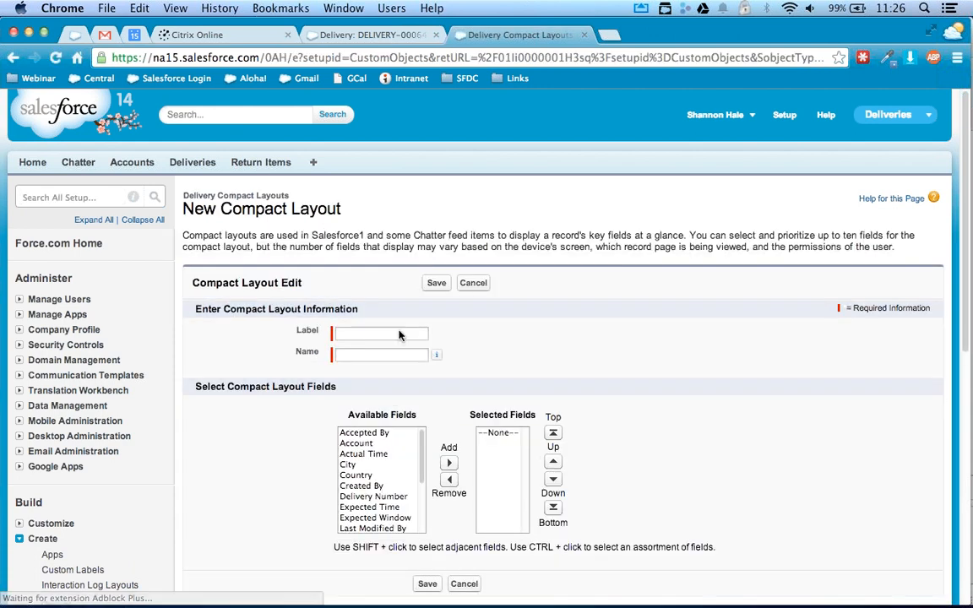
text(Driver )
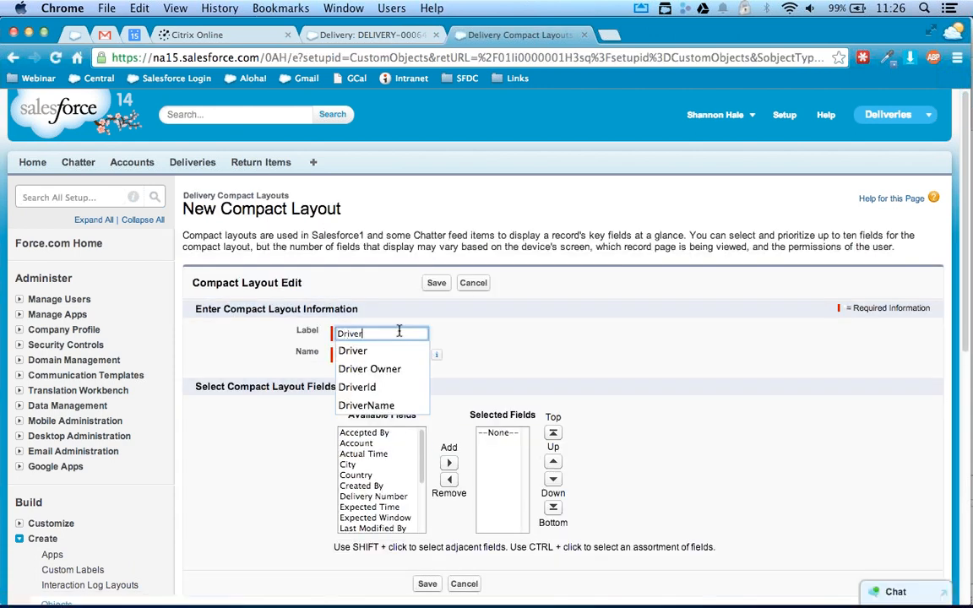
text(Layout)
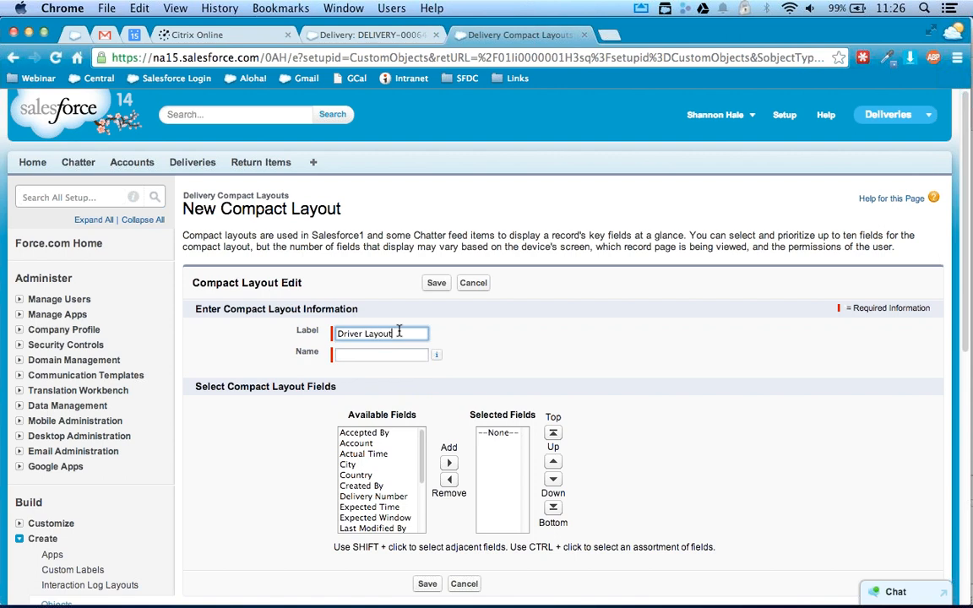
Fill in the layout name as Driver_Layout and add Scheduled Time as the first selected field
key(Tab)
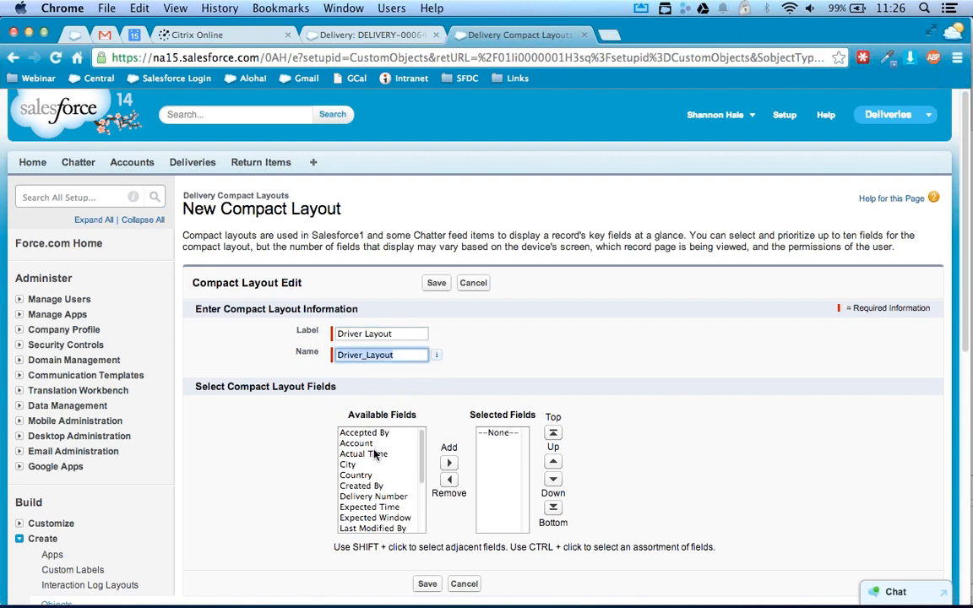
key(super+Tab)
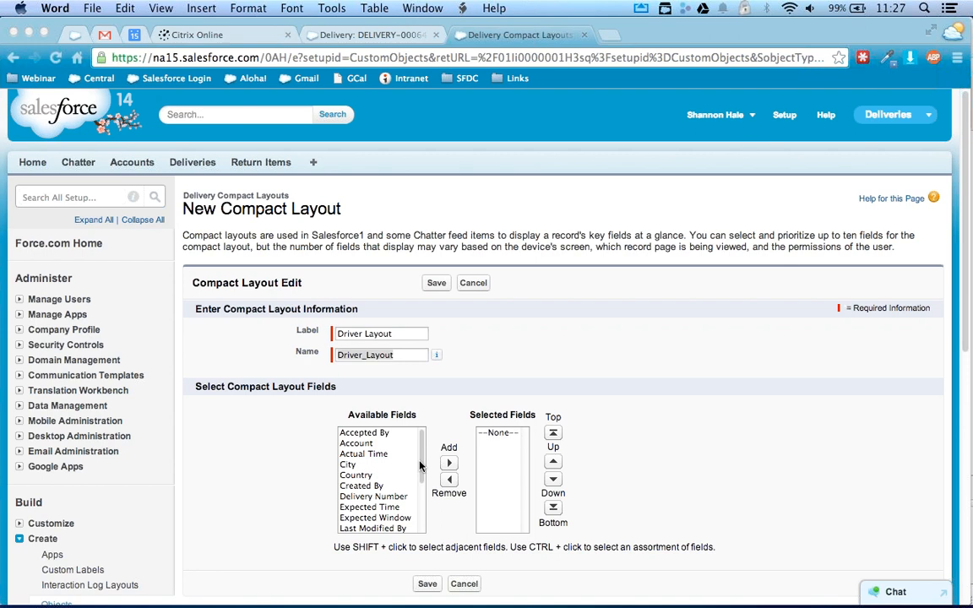
key(super+Tab)
drag(419, 471, 421, 507)
click(403, 506)
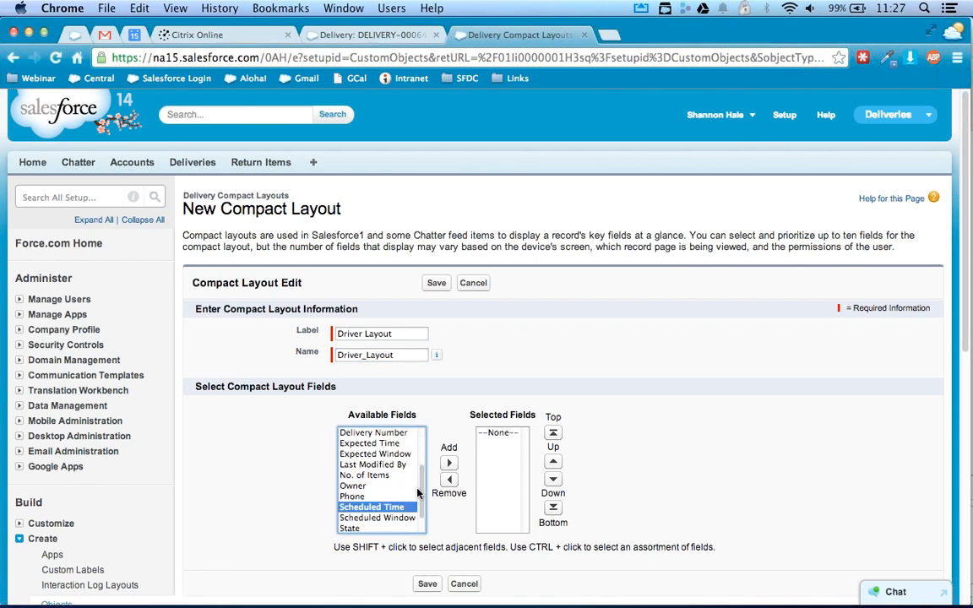
click(448, 463)
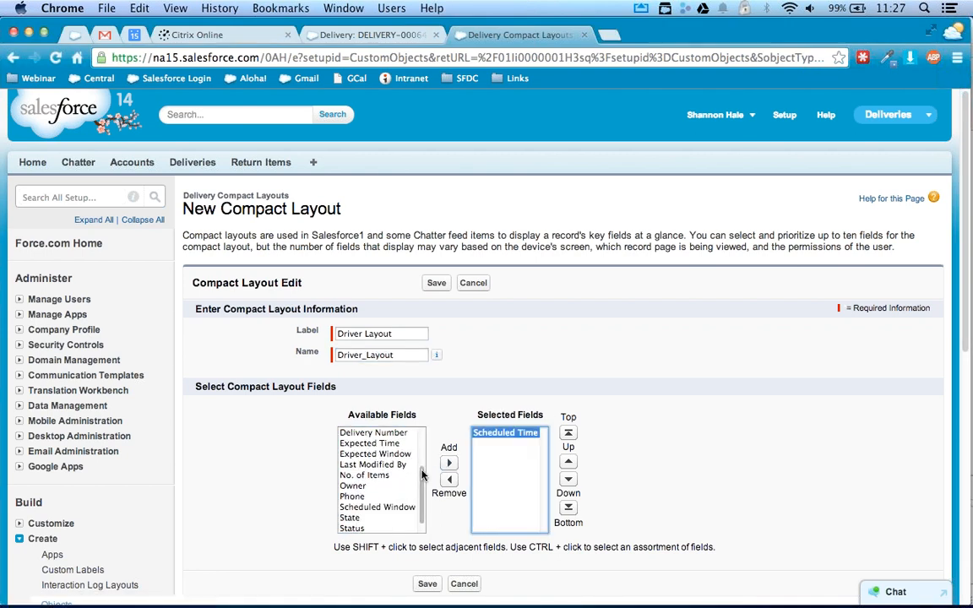
Add Account to the selected fields of the compact layout below Scheduled Time
drag(423, 464, 423, 457)
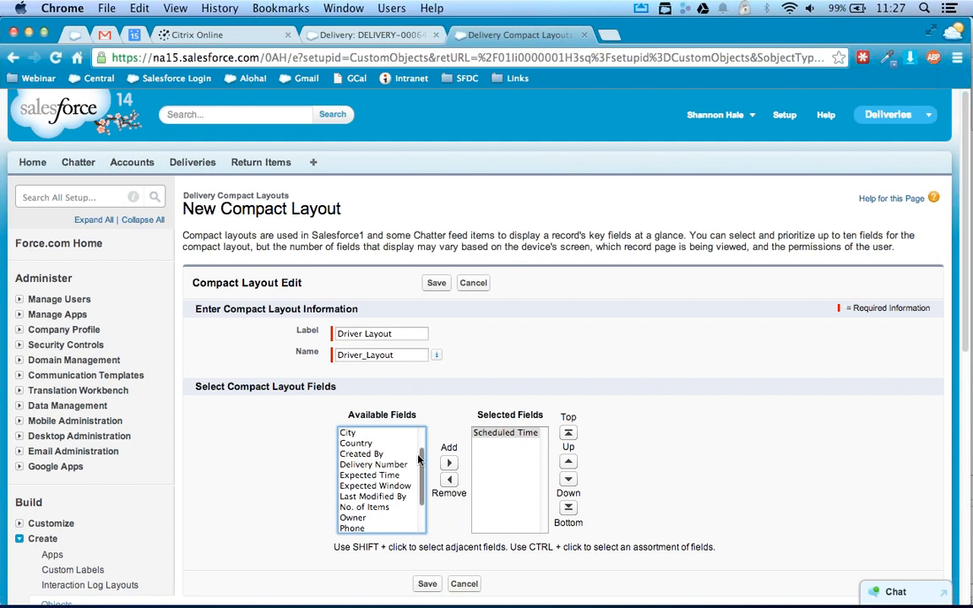
click(379, 475)
scroll(378, 478, down, 1)
scroll(379, 477, up, 3)
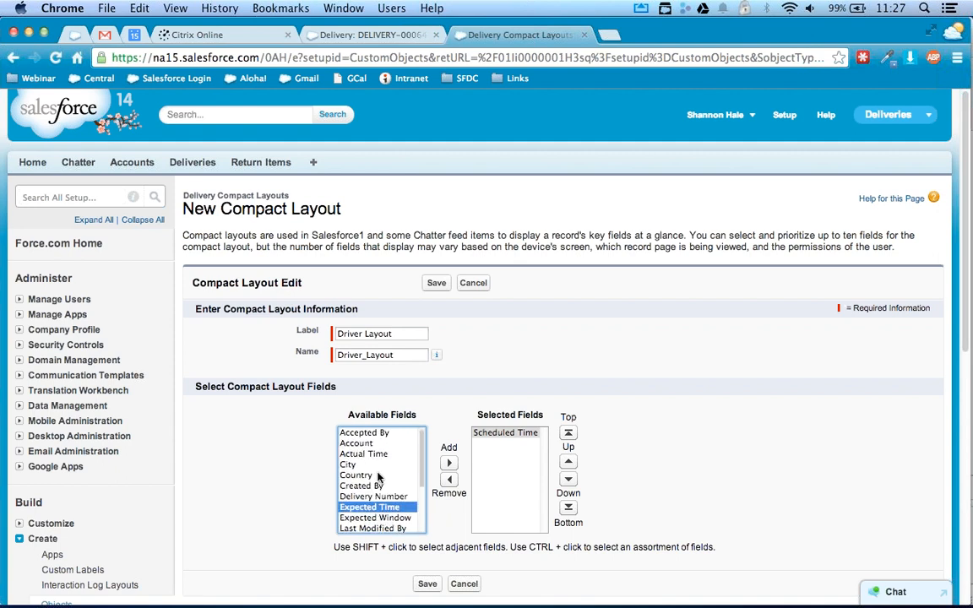
click(372, 444)
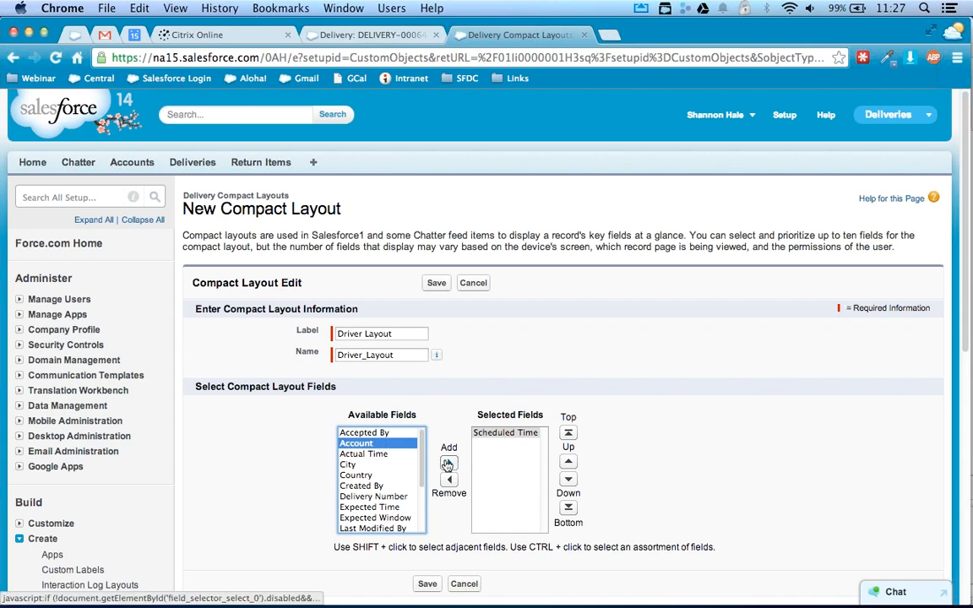
click(449, 463)
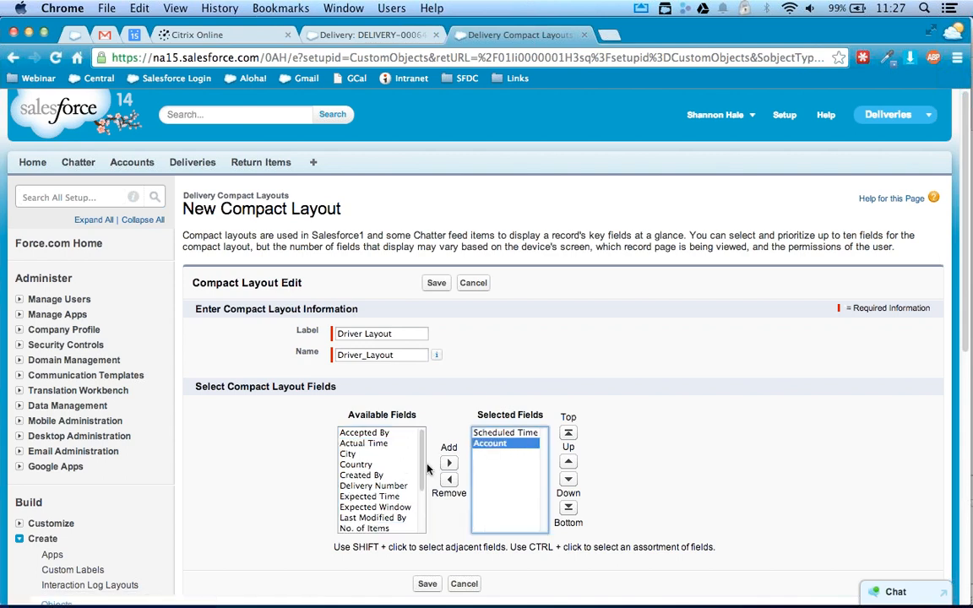
Add Status and Delivery Number to the selected fields and save the compact layout
drag(422, 470, 422, 506)
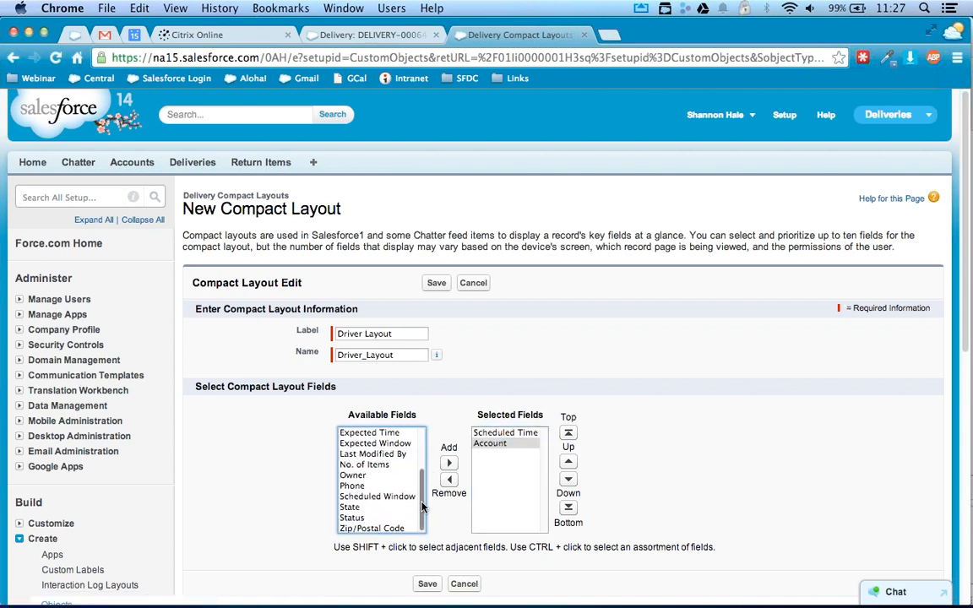
click(353, 517)
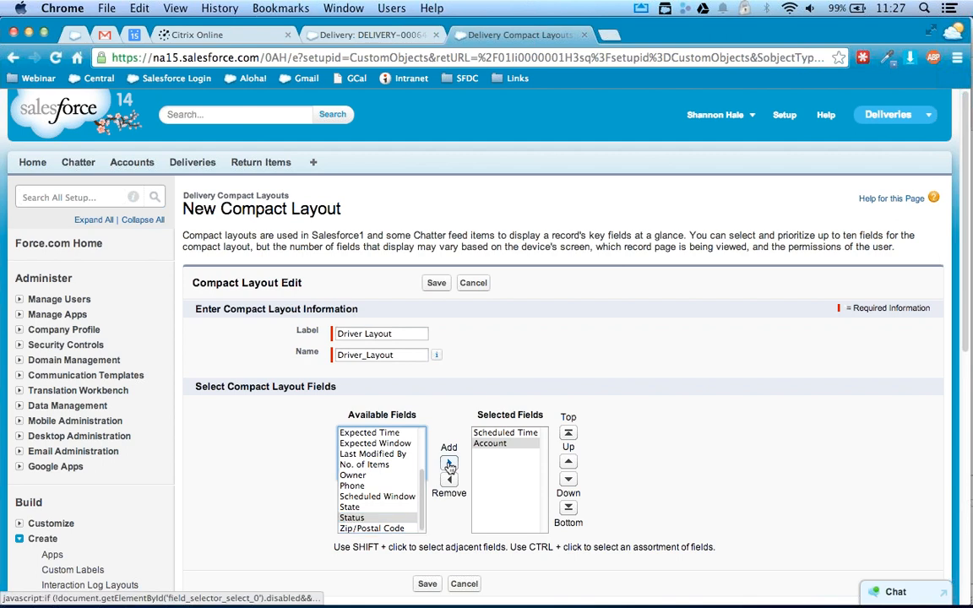
click(449, 463)
scroll(420, 456, up, 3)
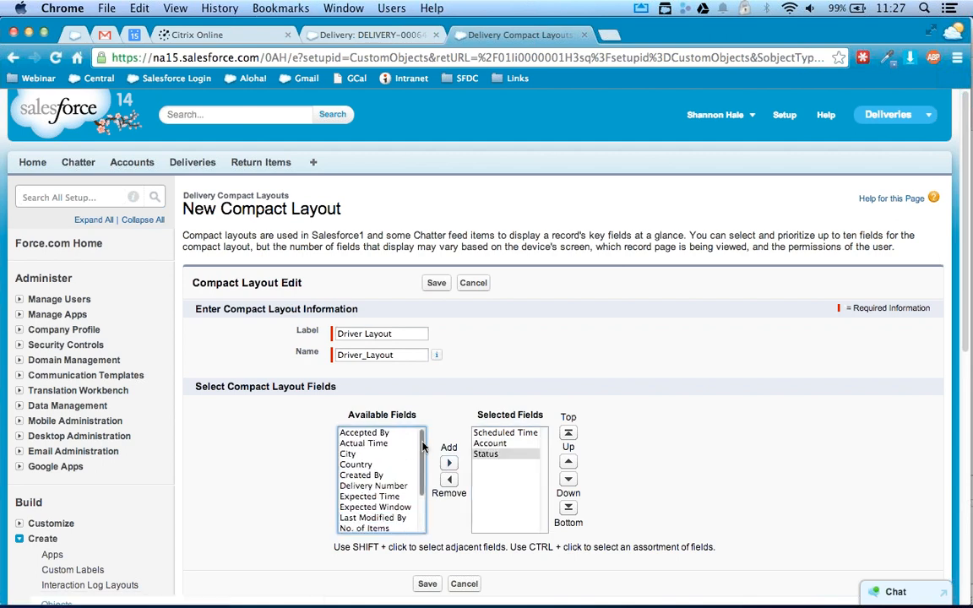
click(374, 486)
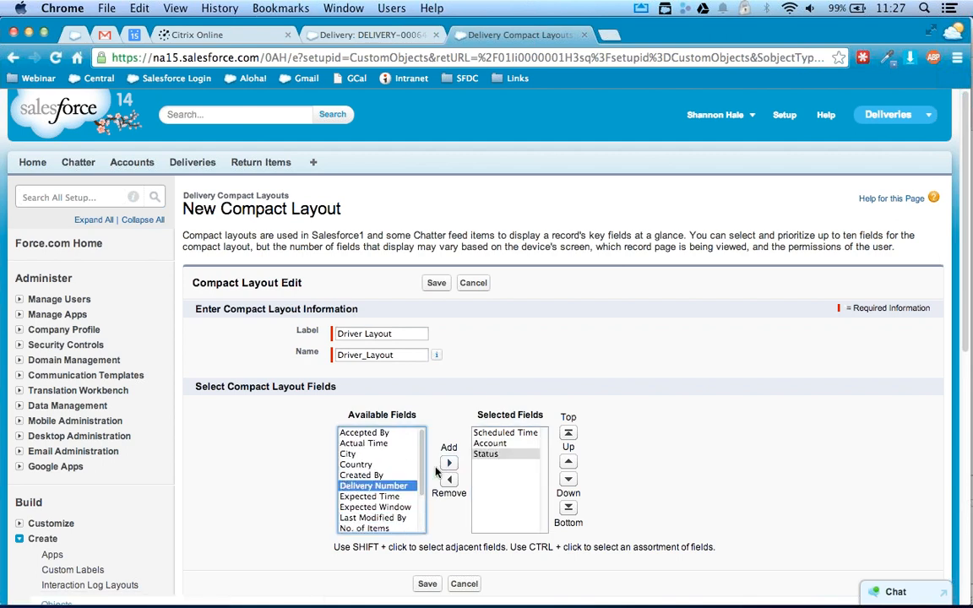
click(449, 464)
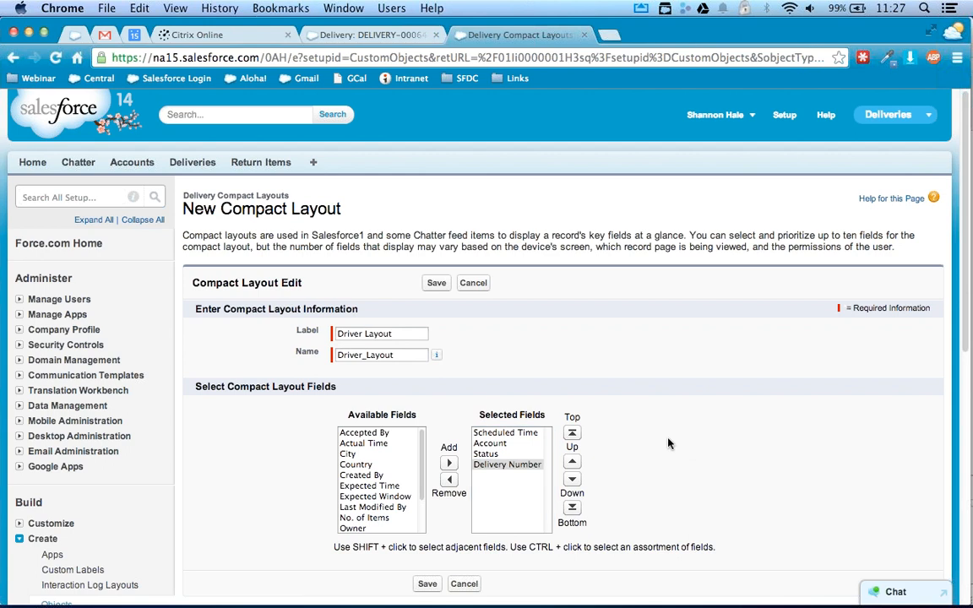
click(436, 284)
click(436, 284)
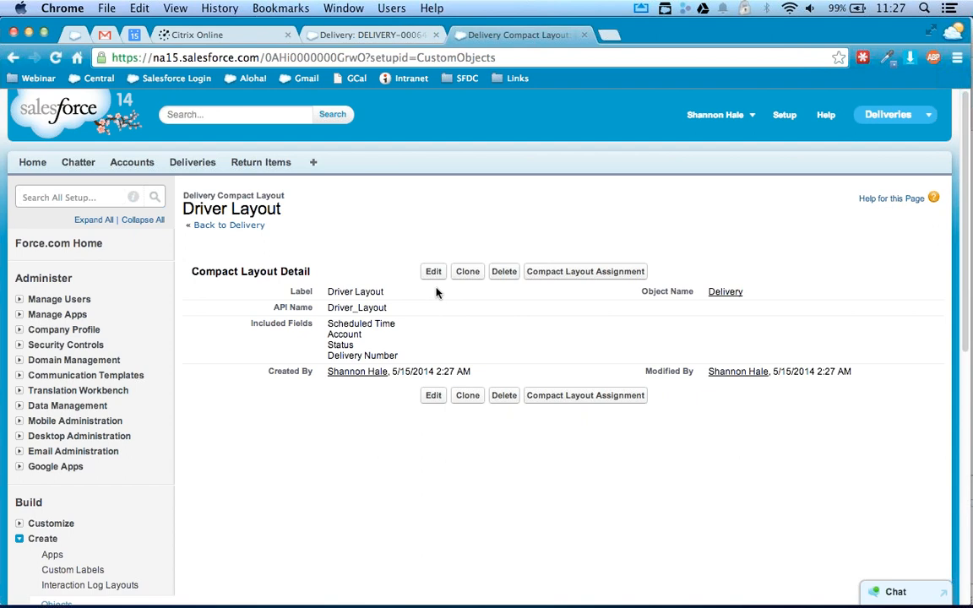
Assign Driver Layout as the primary compact layout for the Delivery object and save the assignment
click(586, 273)
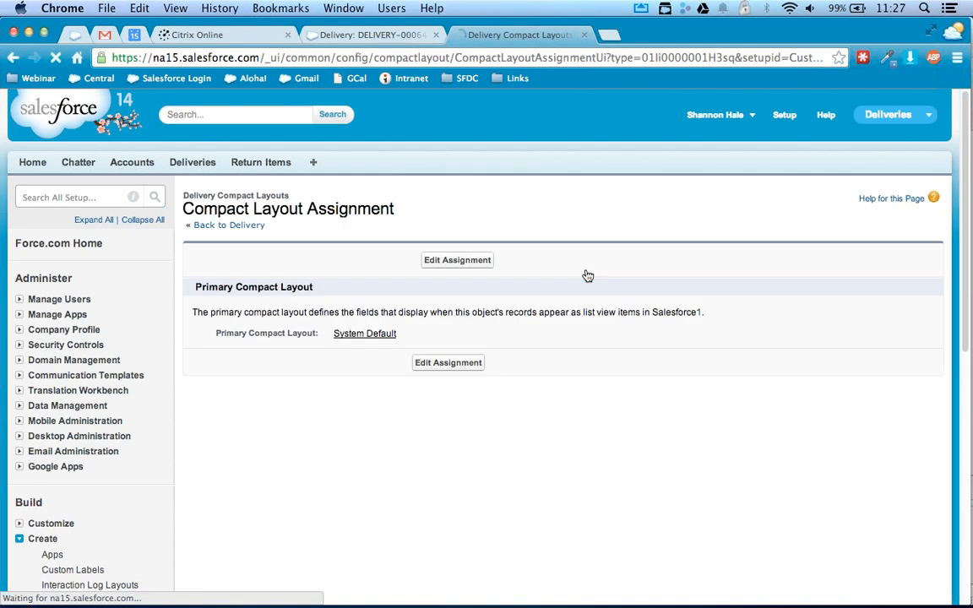
click(460, 264)
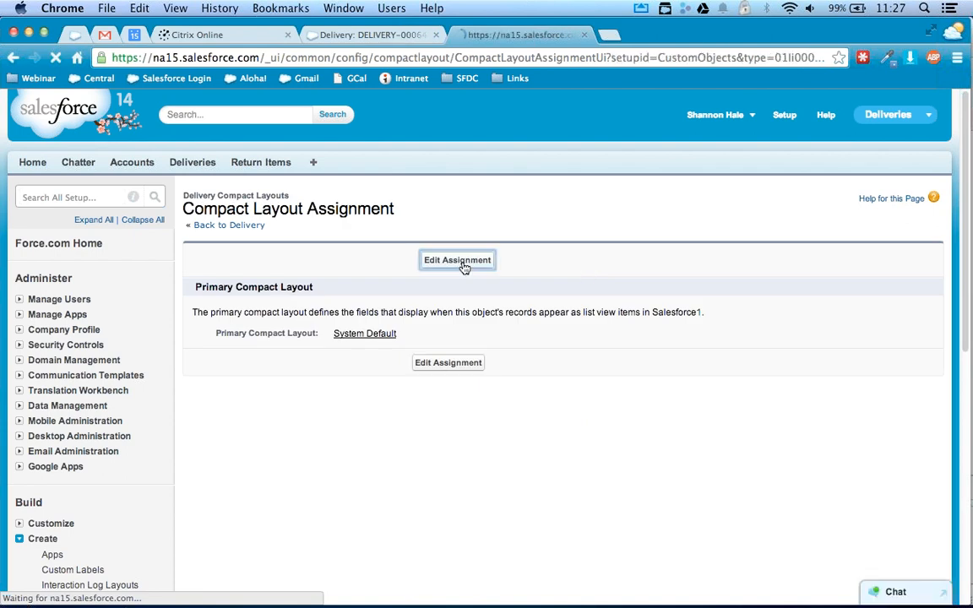
click(384, 337)
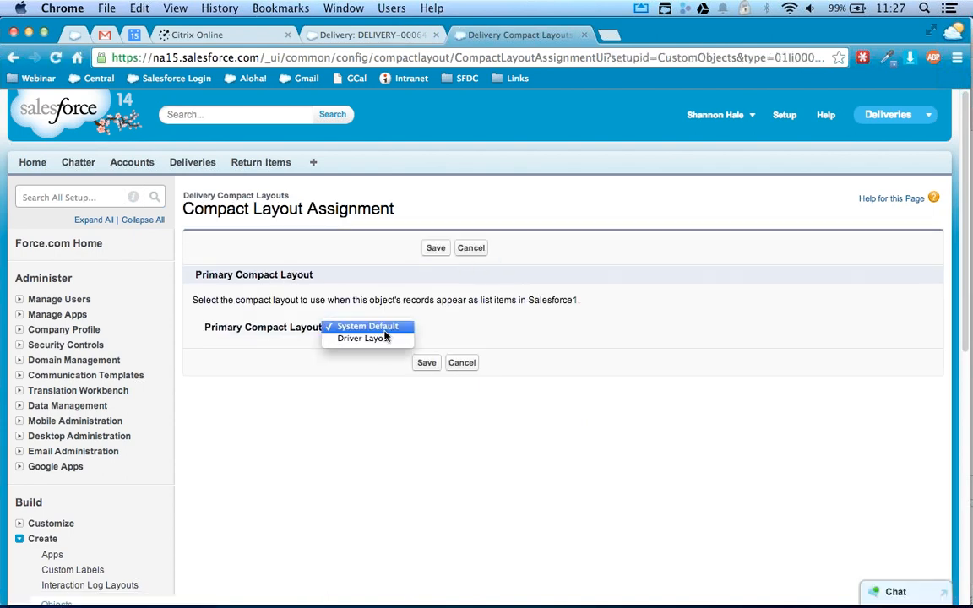
click(364, 338)
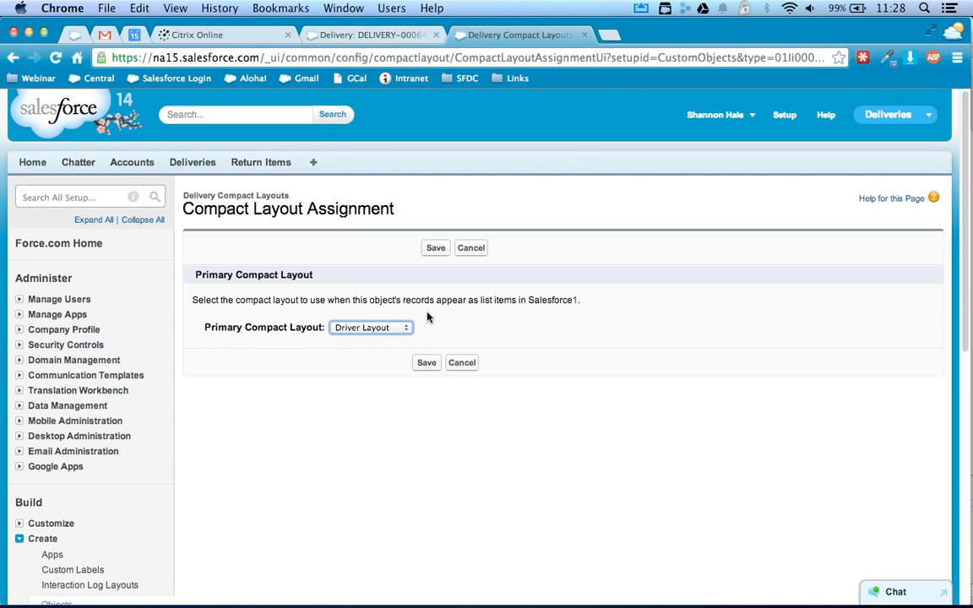
click(436, 249)
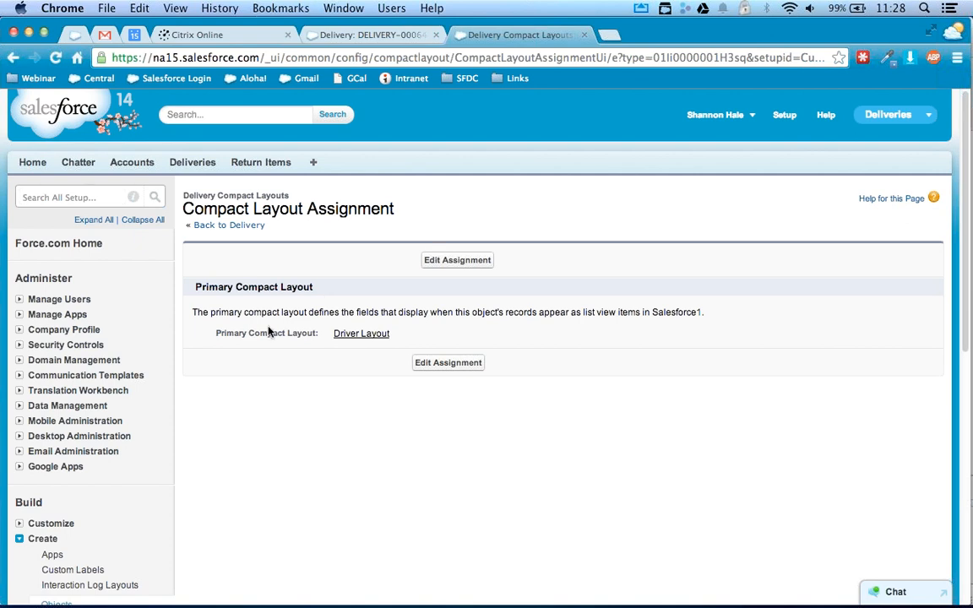
Switch to AirServer, bring the mirrored iPhone into view to check the delivery record in Salesforce1, and move it off screen again
scroll(270, 332, down, 1)
scroll(270, 331, down, 5)
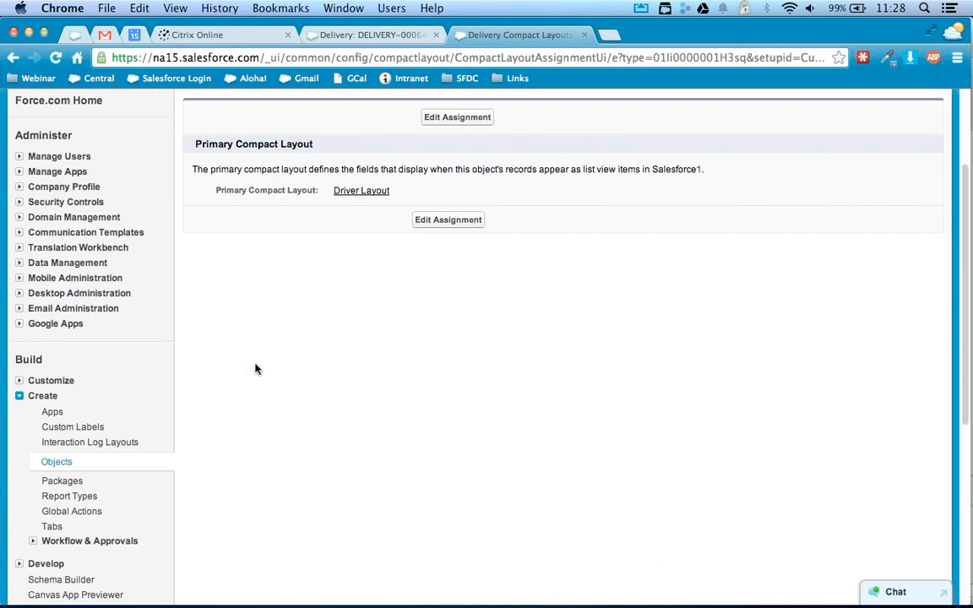
scroll(257, 369, up, 5)
key(super+Tab)
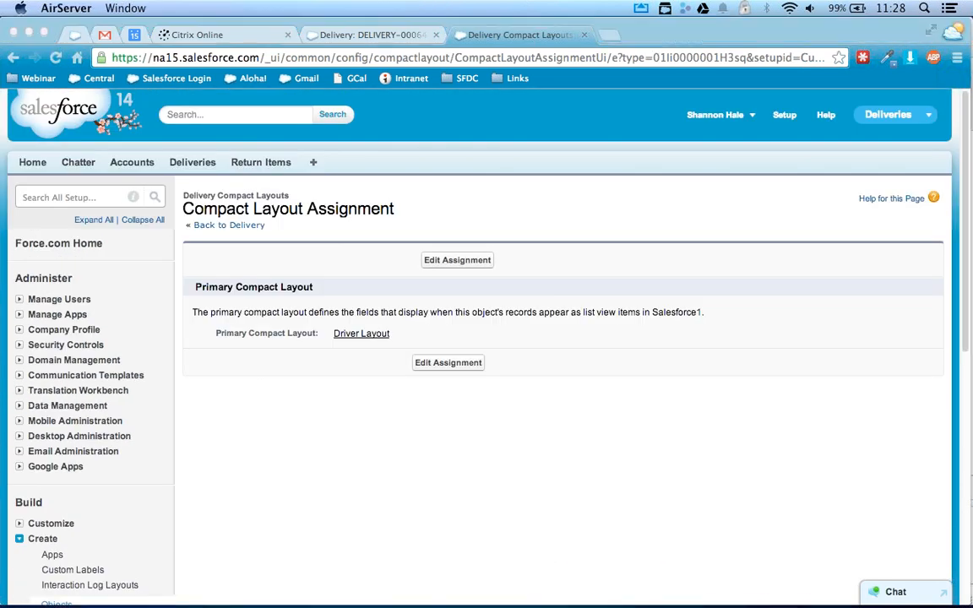
drag(972, 100, 616, 44)
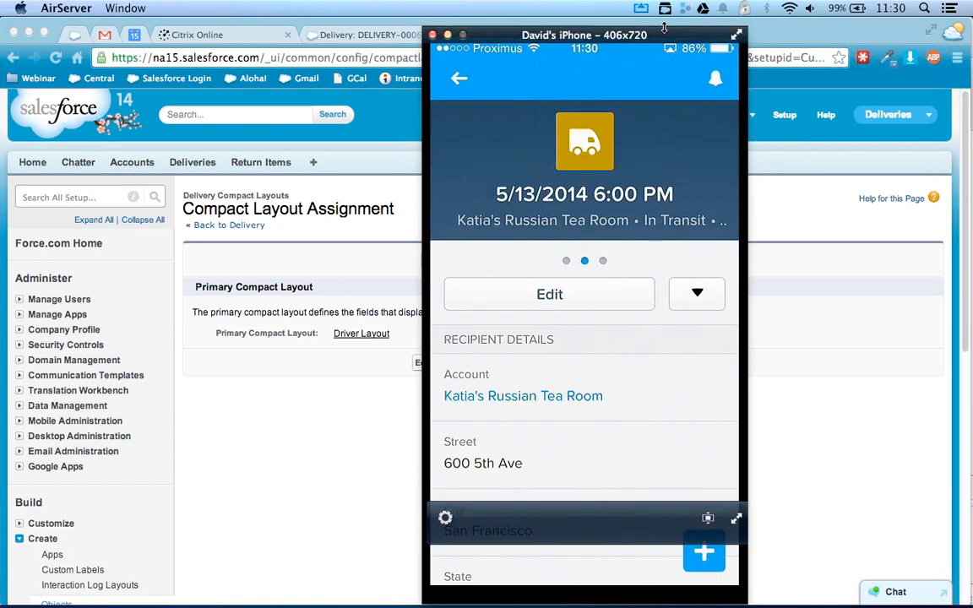
drag(598, 34, 971, 37)
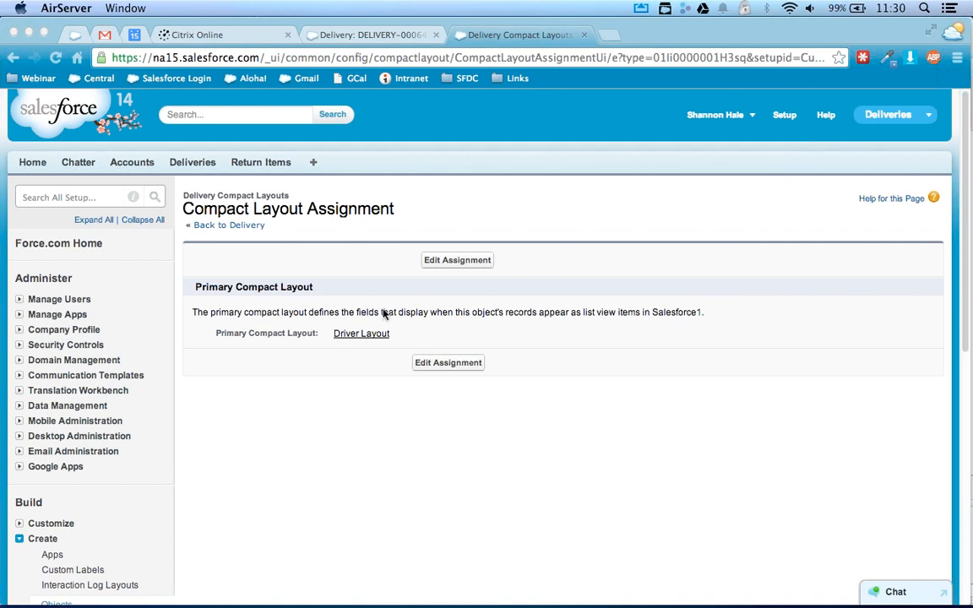
Return to the Delivery object definition in Chrome and open its Driver Layout page layout for editing
click(235, 229)
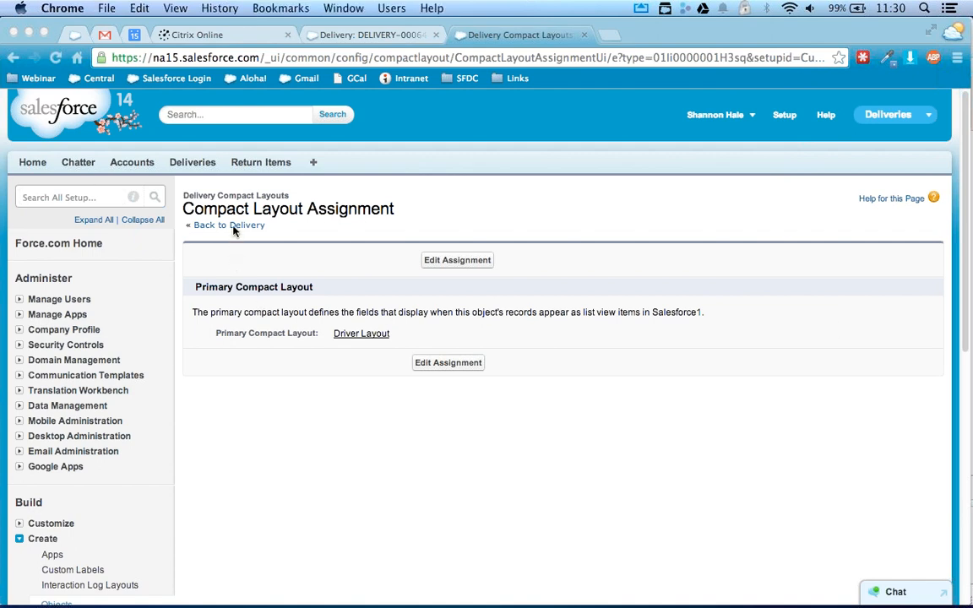
click(235, 226)
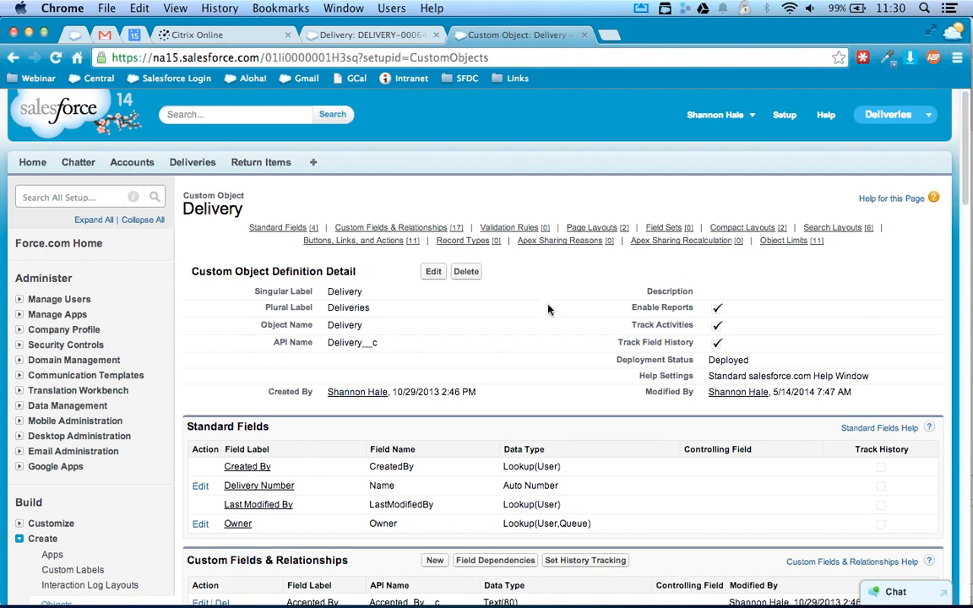
mouse_move(597, 232)
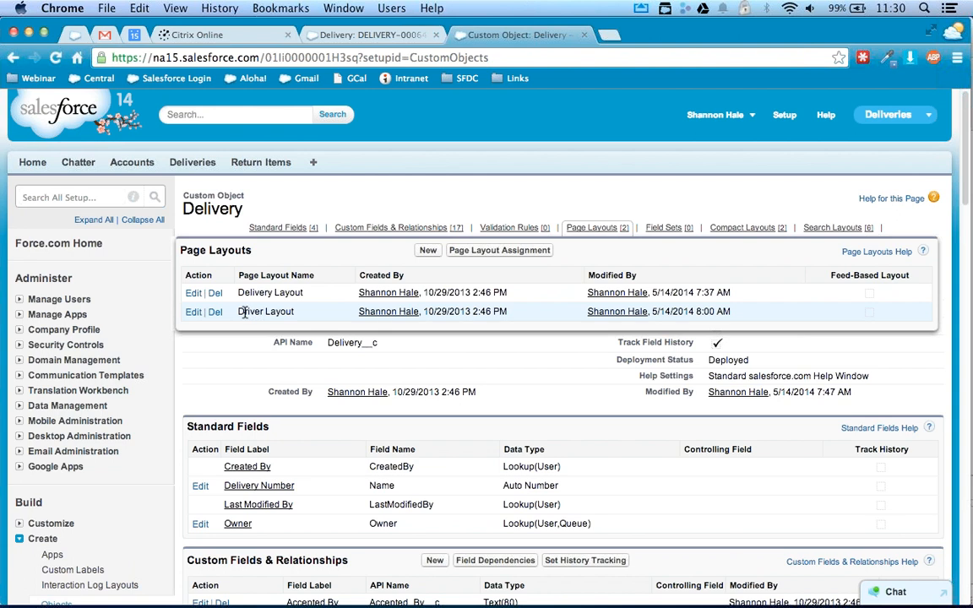
click(194, 313)
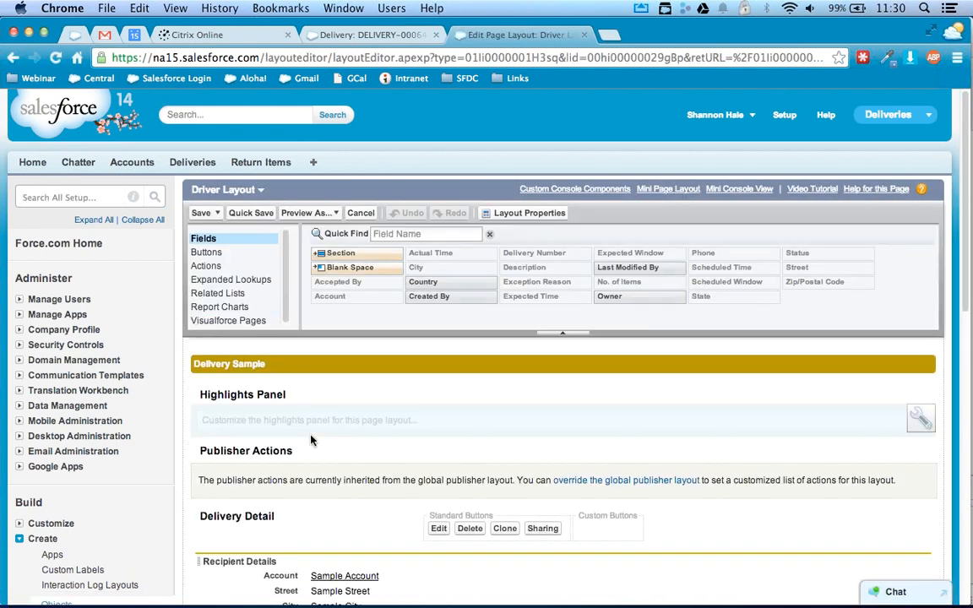
Override the global publisher layout and remove File, Mobile Smart Actions, Link and Poll from the publisher actions, keeping Post
scroll(256, 426, down, 1)
scroll(256, 426, down, 2)
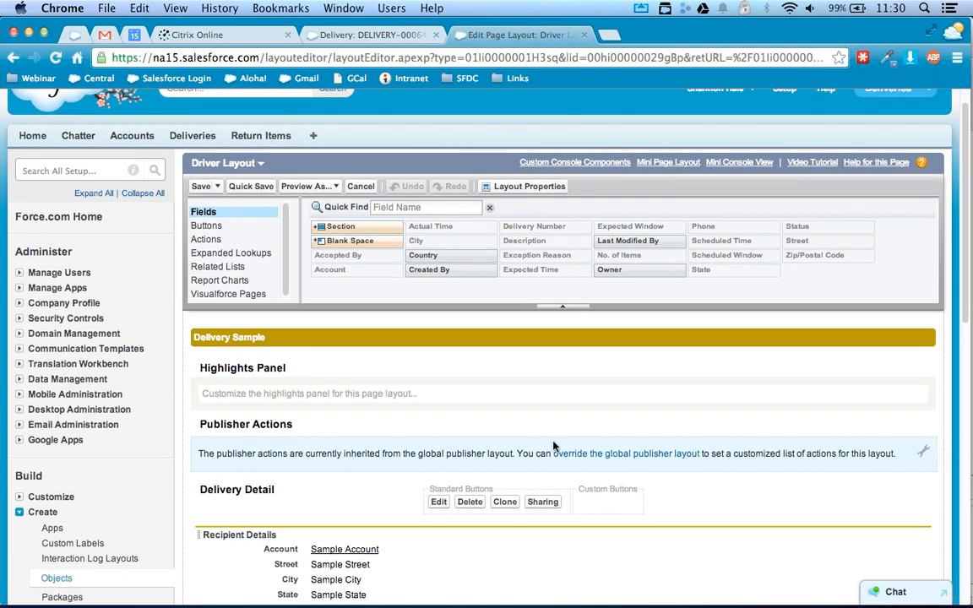
click(923, 452)
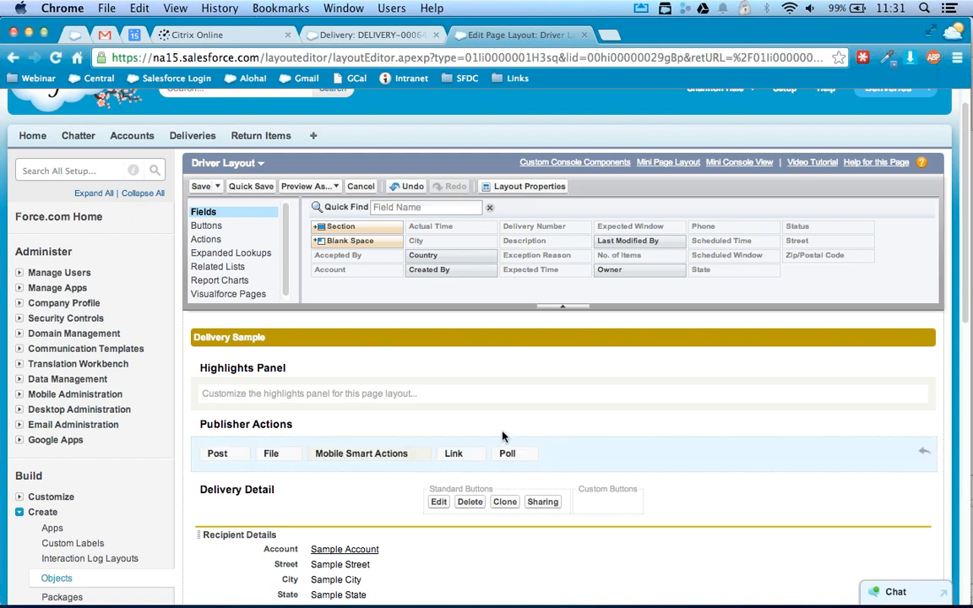
drag(268, 456, 422, 283)
drag(343, 459, 413, 246)
drag(285, 454, 414, 255)
drag(278, 460, 403, 240)
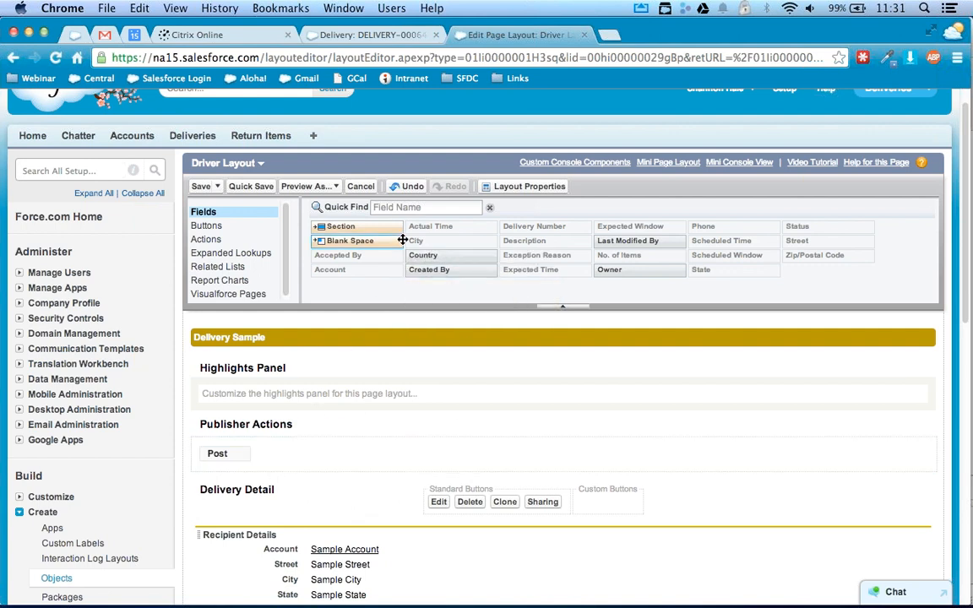
Add the Accept Delivery and Set ETA actions after Post in the publisher actions and save the page layout
click(209, 240)
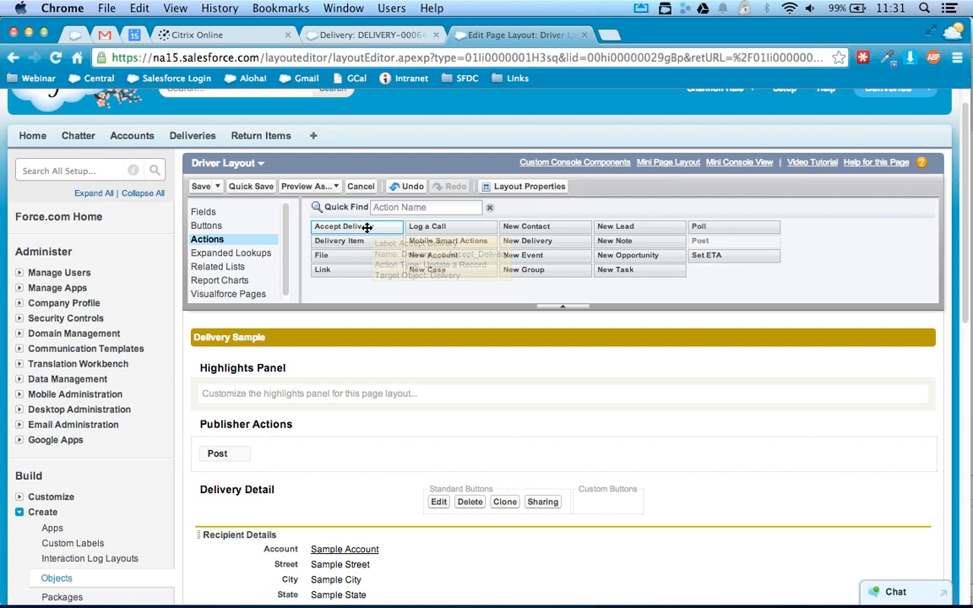
drag(364, 247, 346, 457)
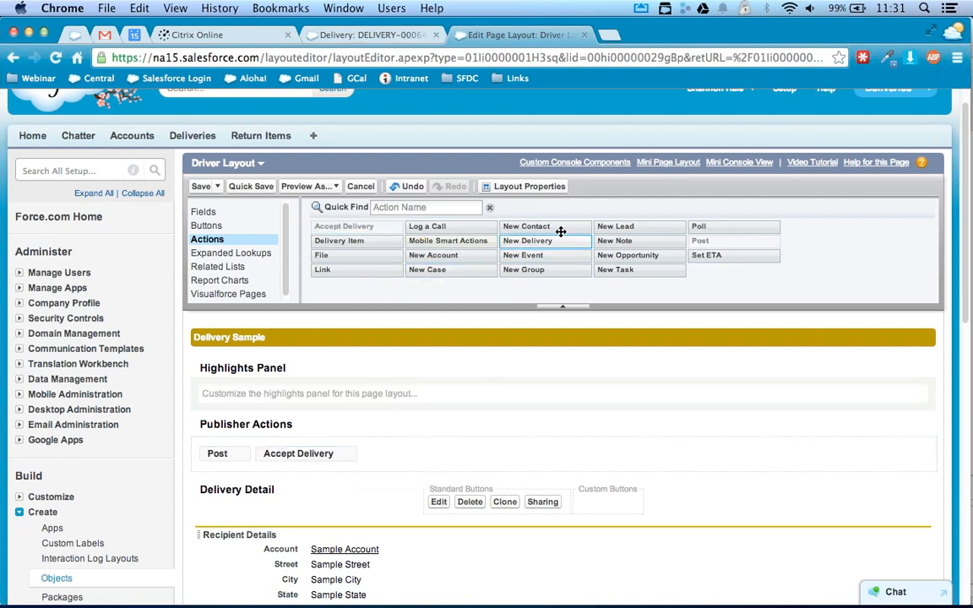
drag(708, 254, 528, 449)
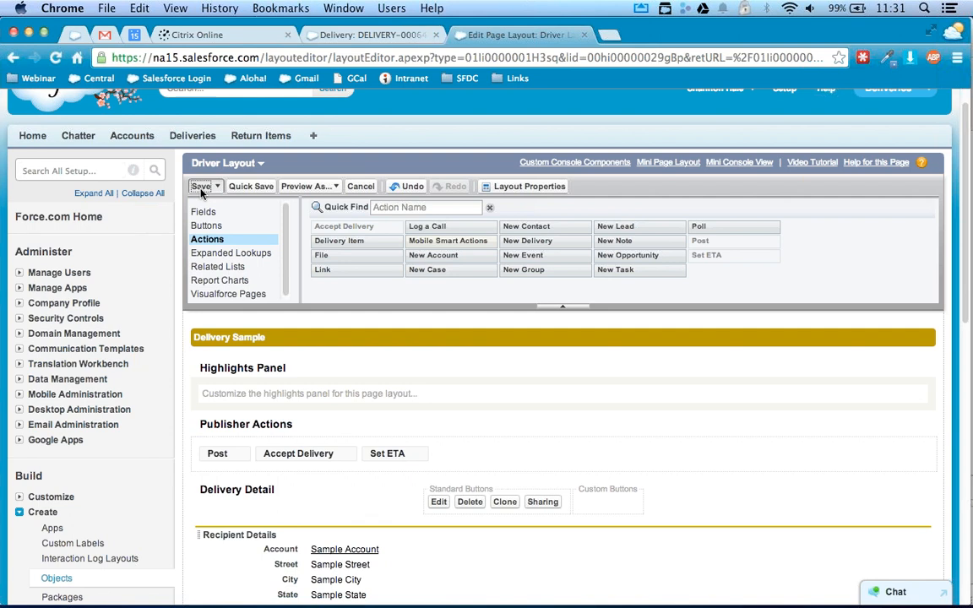
click(201, 190)
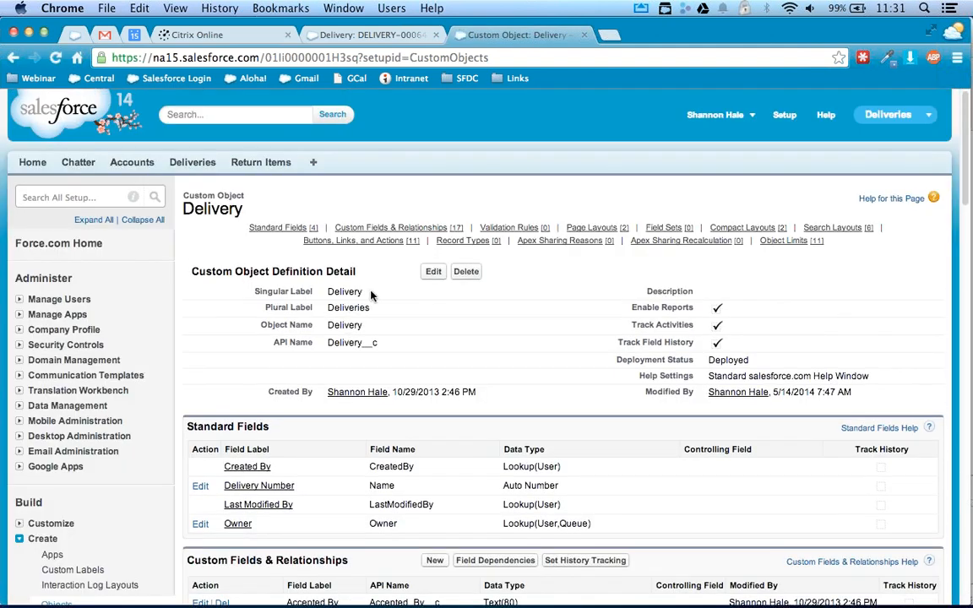
Start a new action on the Delivery object with the action type Update a Record
mouse_move(386, 245)
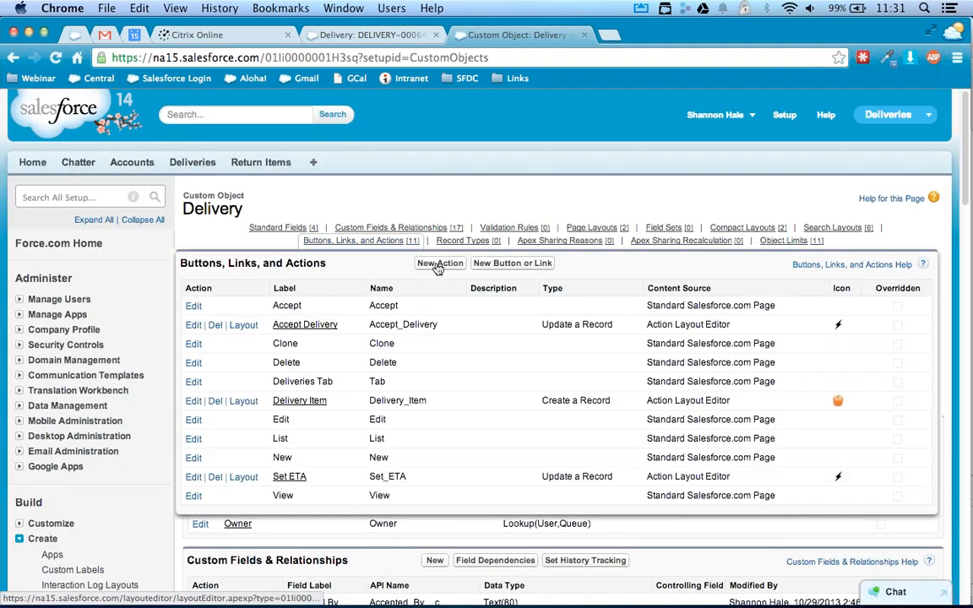
click(439, 264)
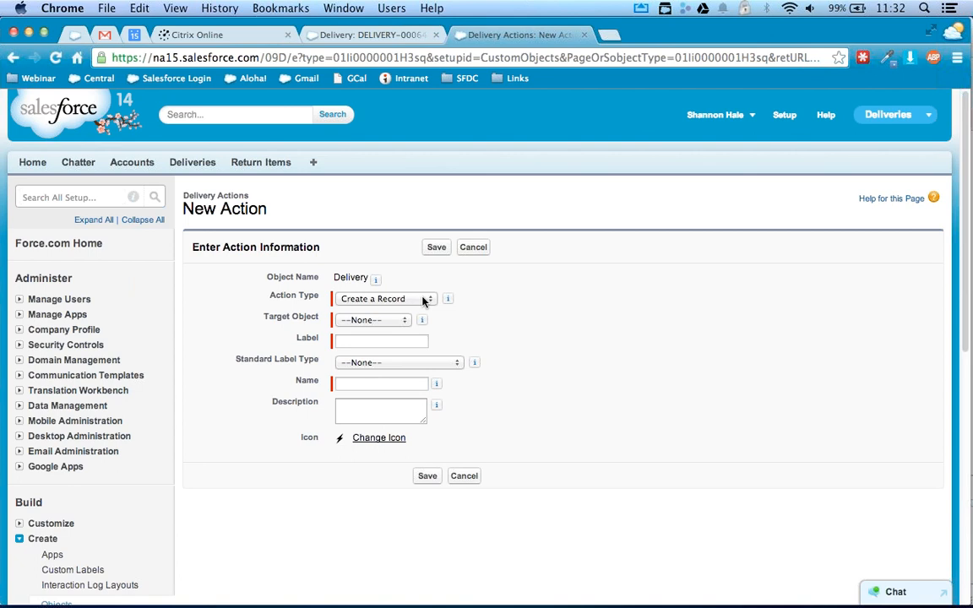
click(425, 300)
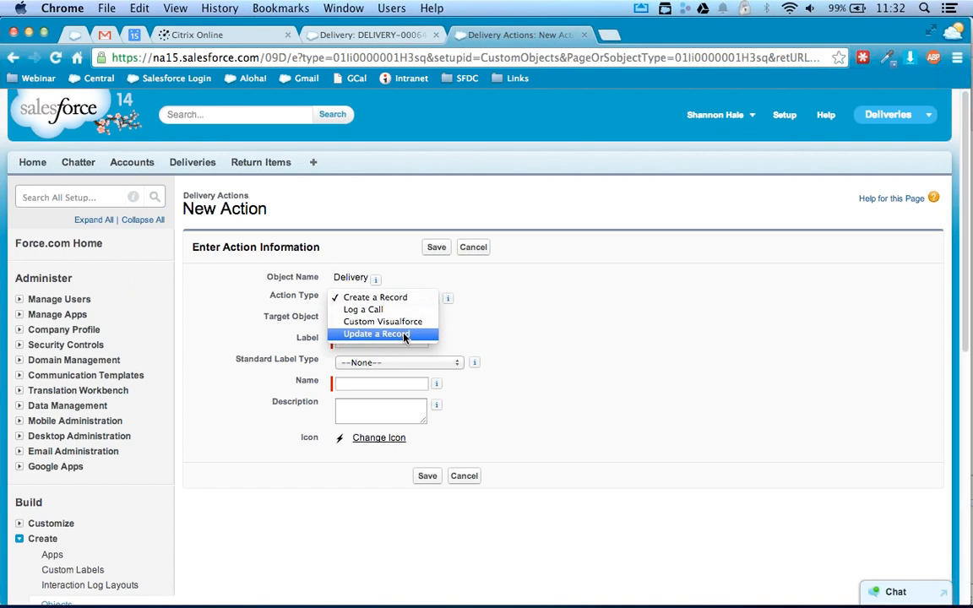
click(405, 334)
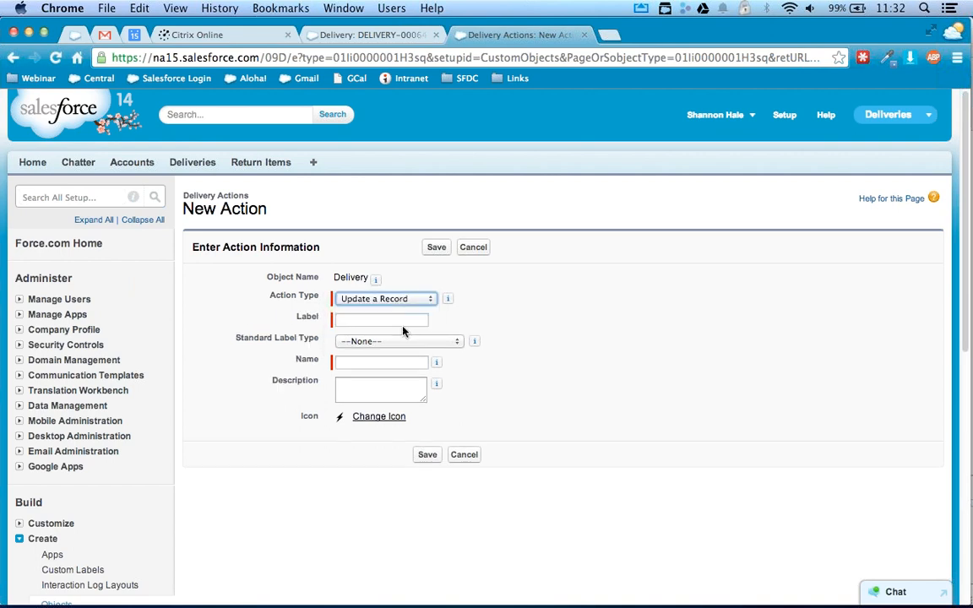
Label the new action Log Exception, keep its standard label type at None, and save it
click(399, 320)
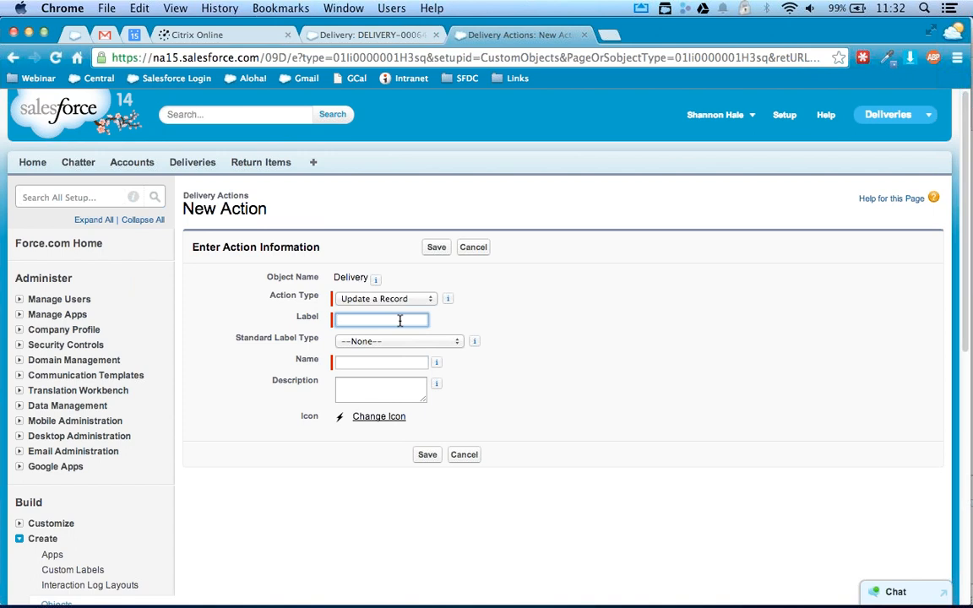
text(Log Exception)
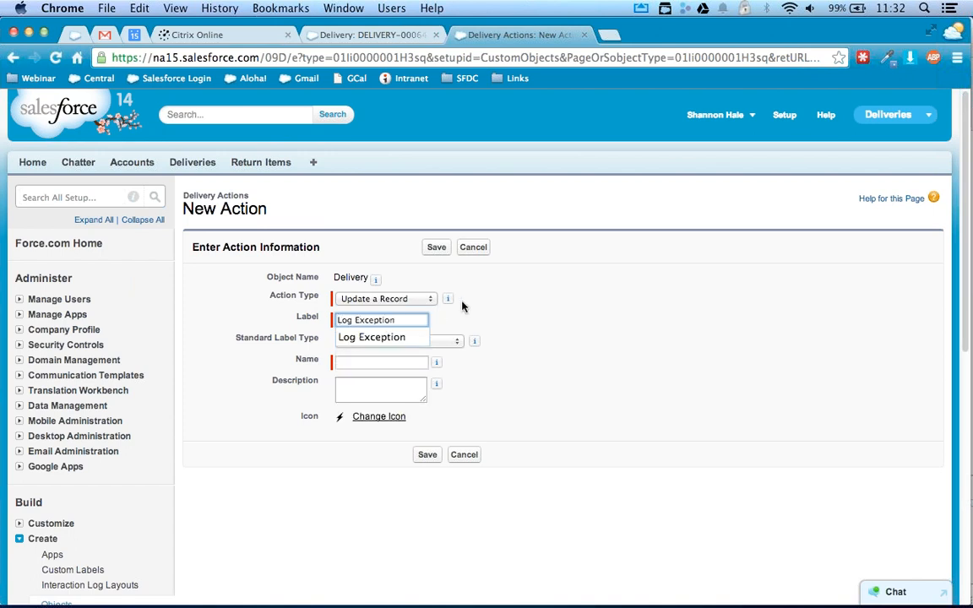
click(463, 306)
click(460, 345)
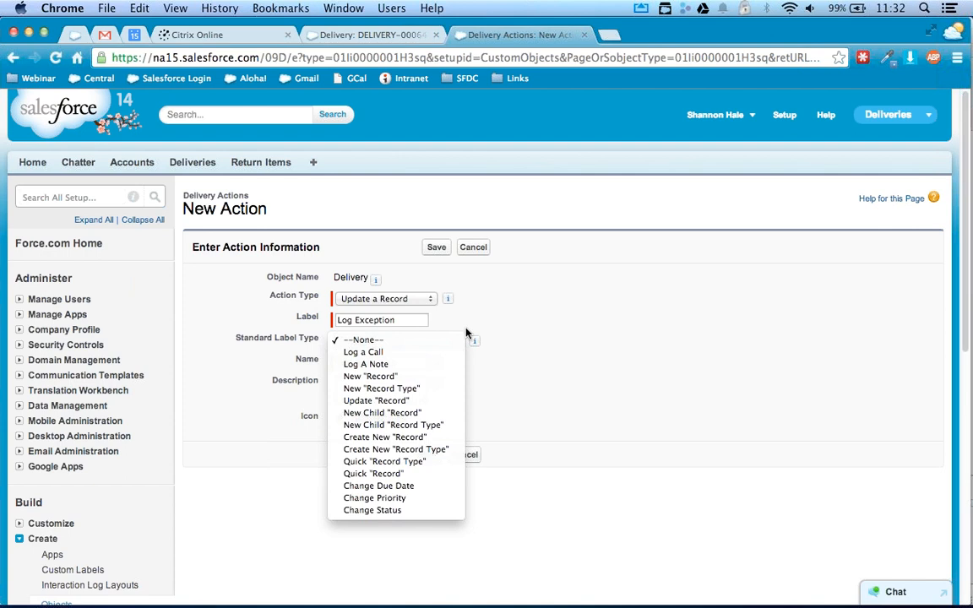
click(569, 323)
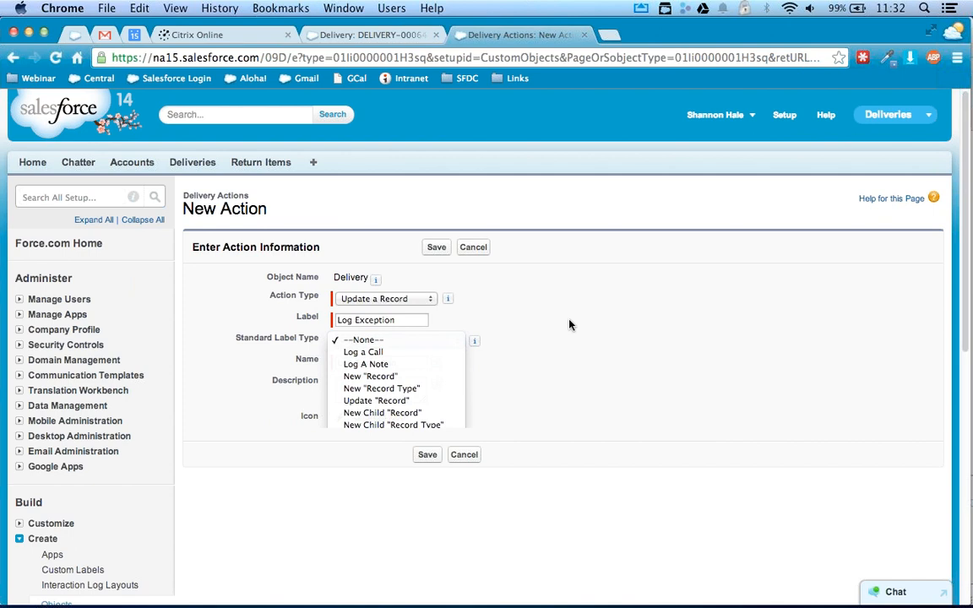
click(411, 320)
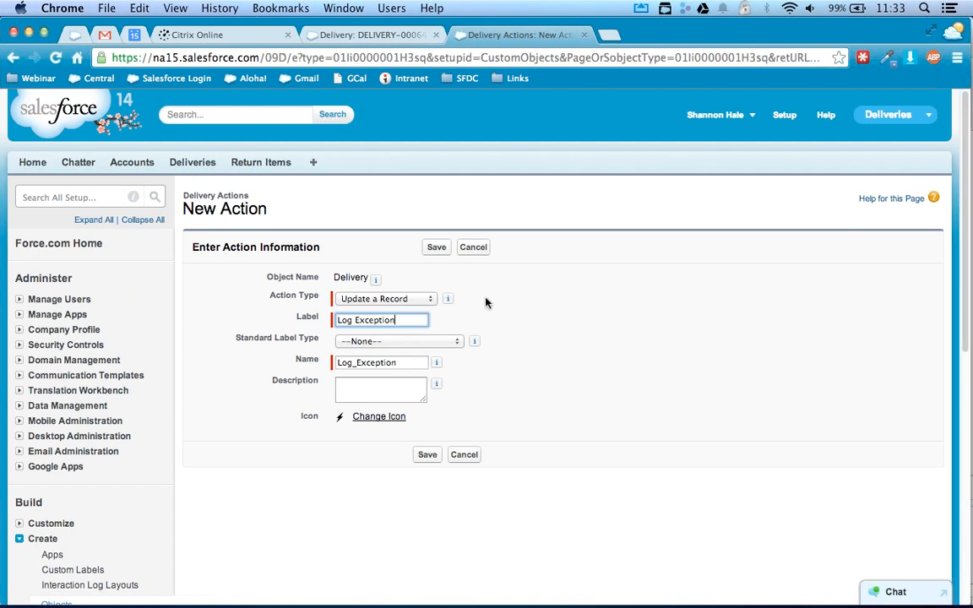
click(437, 249)
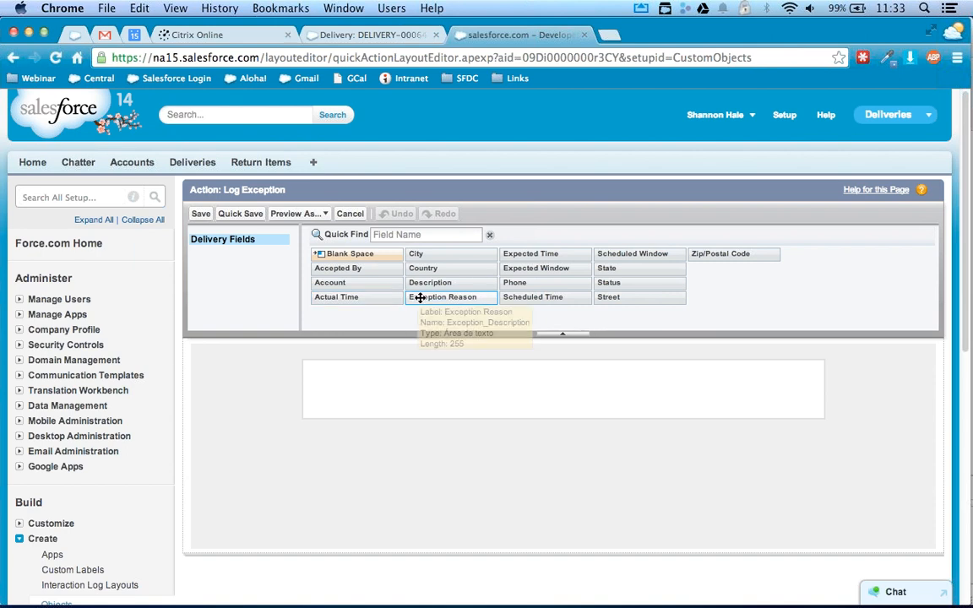
Add the Exception Reason field with Accepted By beneath it to the Log Exception action layout, dismiss the session timeout window, and save the layout
drag(419, 299, 403, 382)
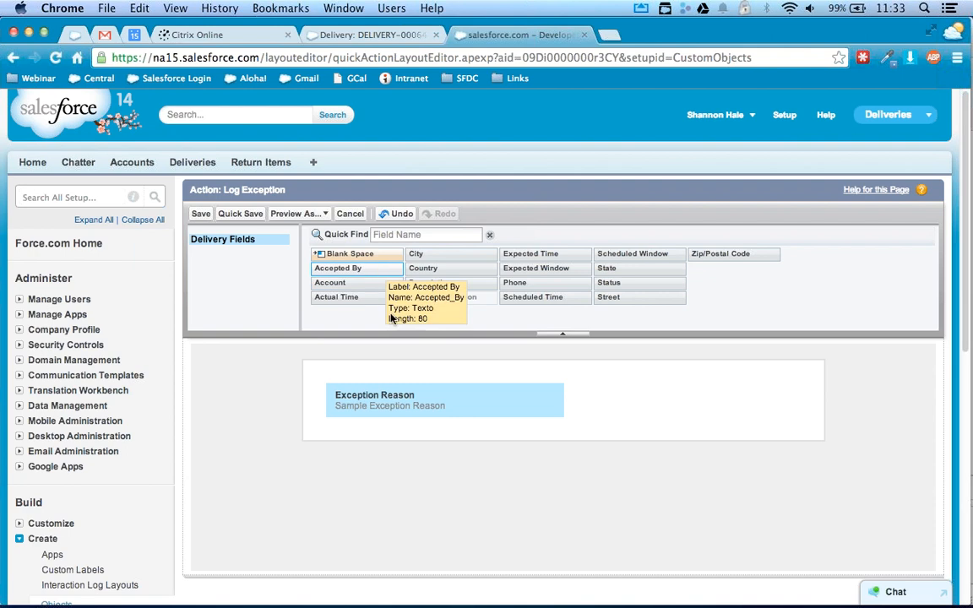
drag(376, 272, 404, 426)
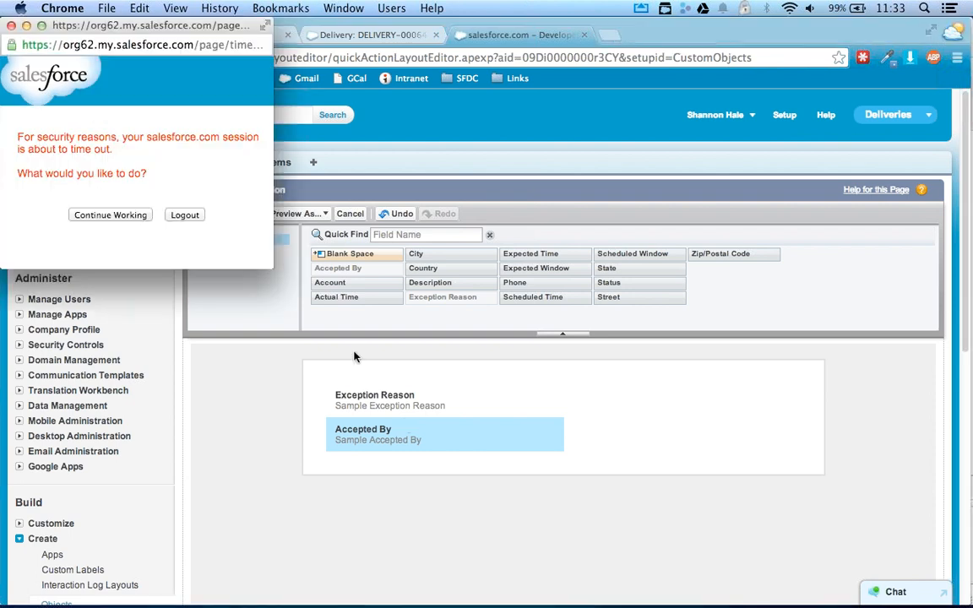
click(11, 26)
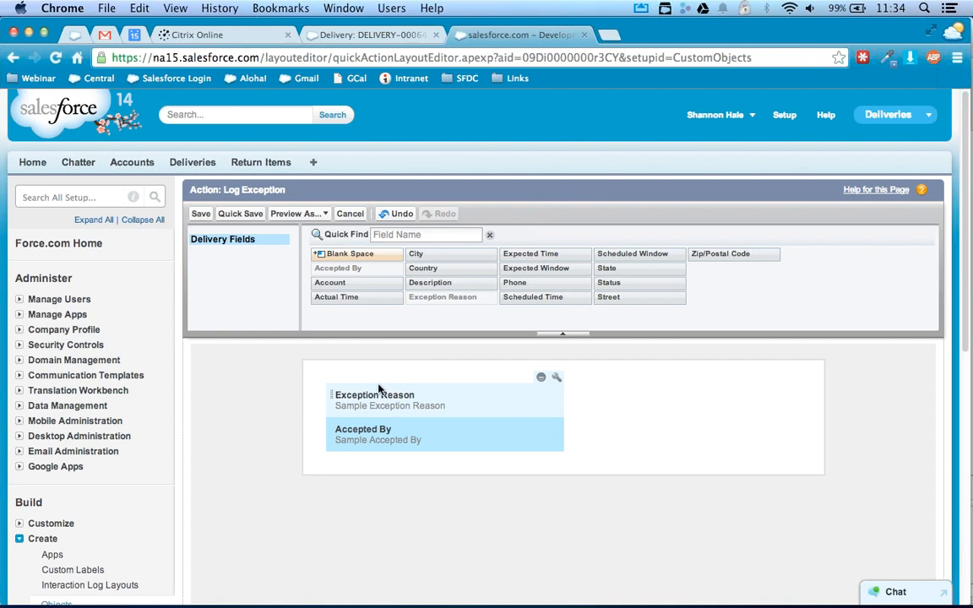
click(200, 215)
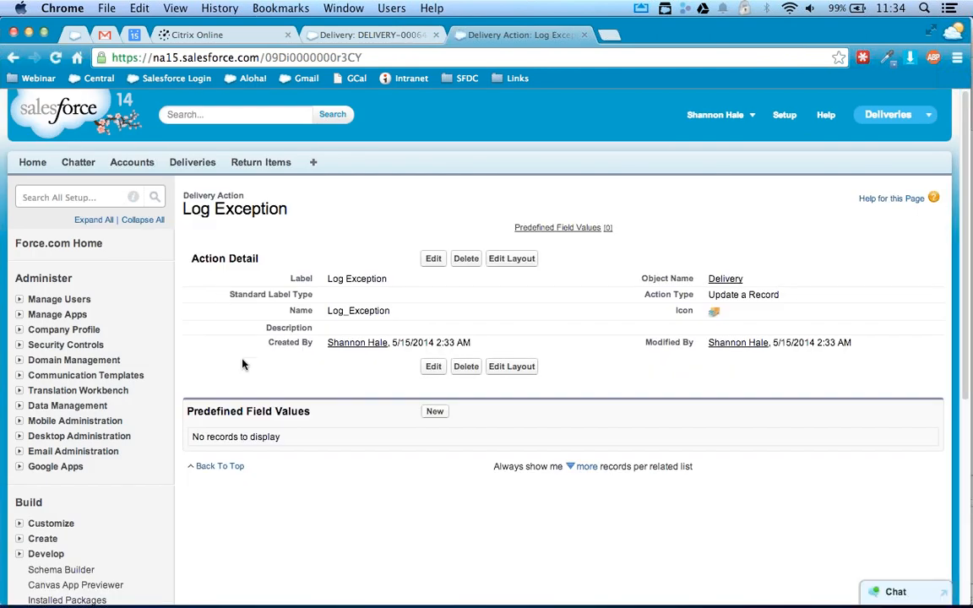
Create a predefined field value for the Log Exception action that sets Actual Time to the NOW() function, and save it
click(436, 413)
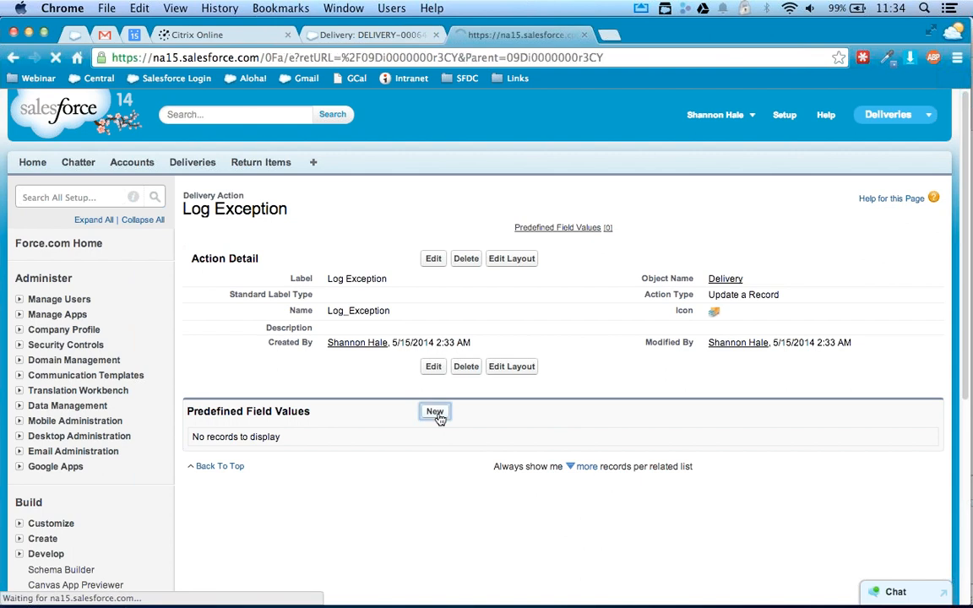
click(422, 308)
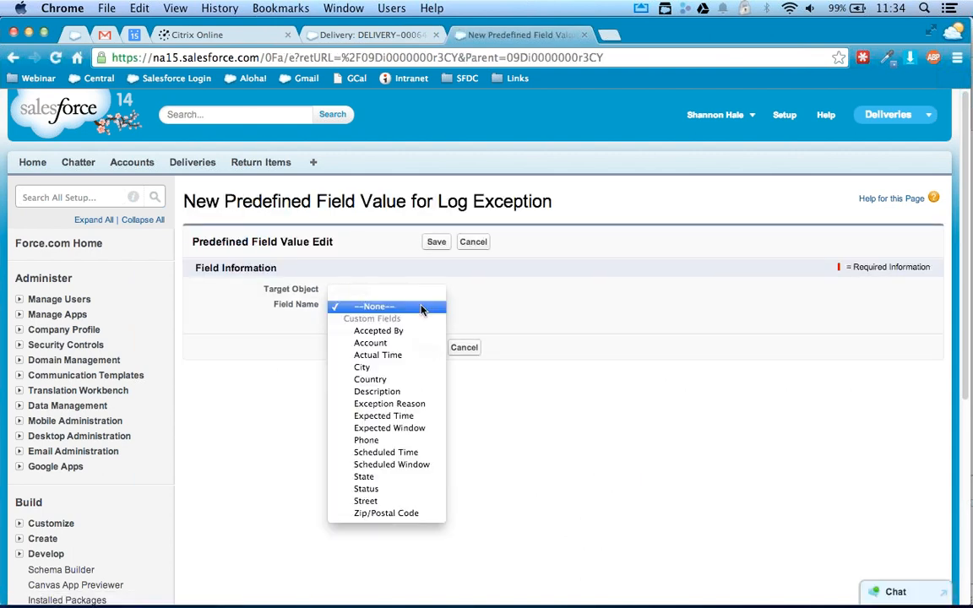
click(394, 355)
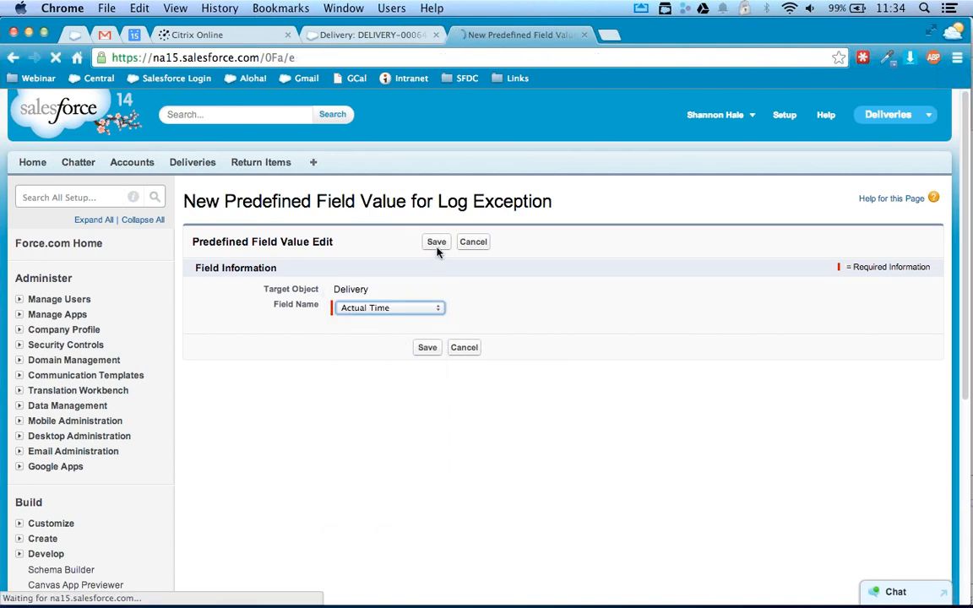
click(401, 378)
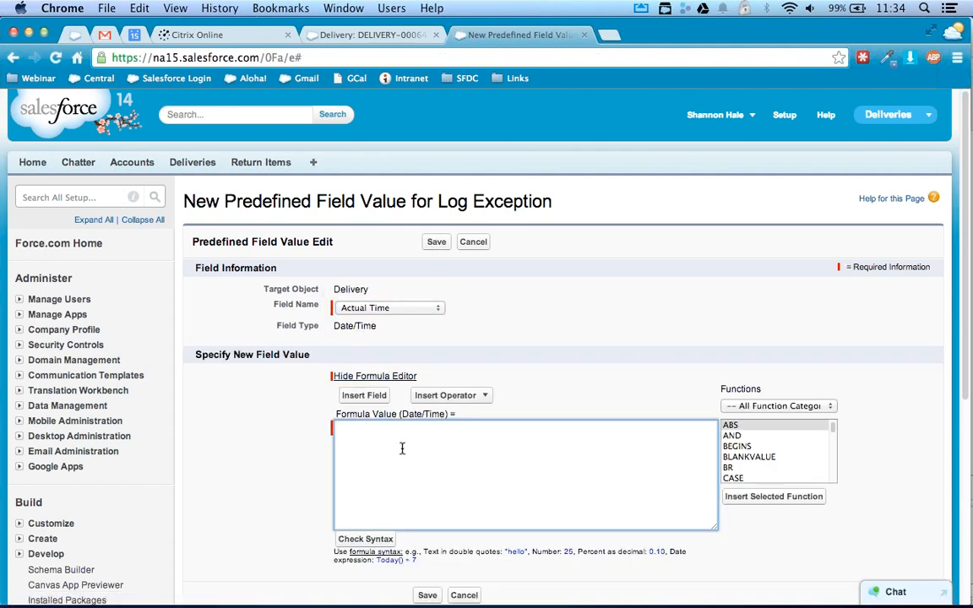
click(765, 457)
key(n)
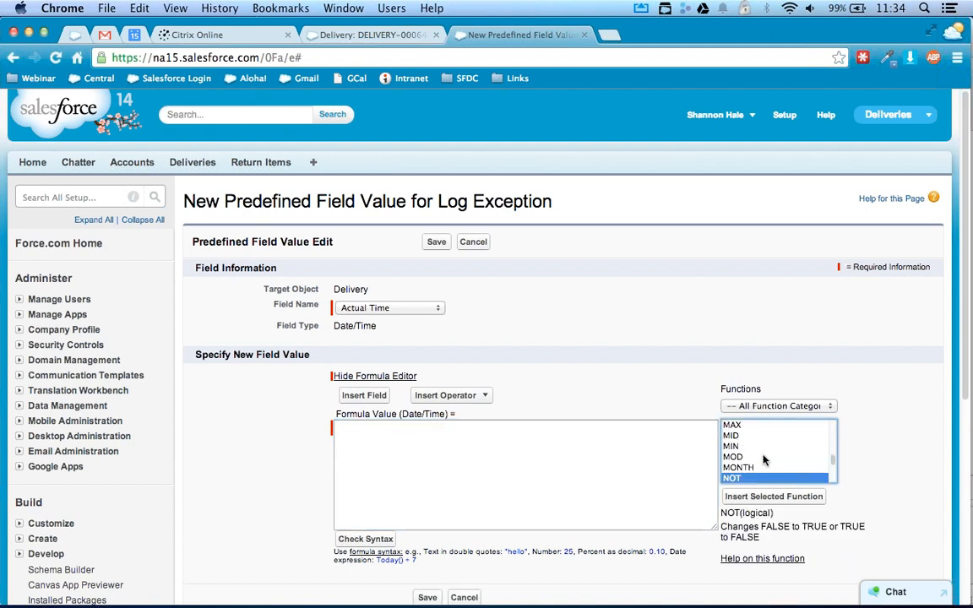
key(Down)
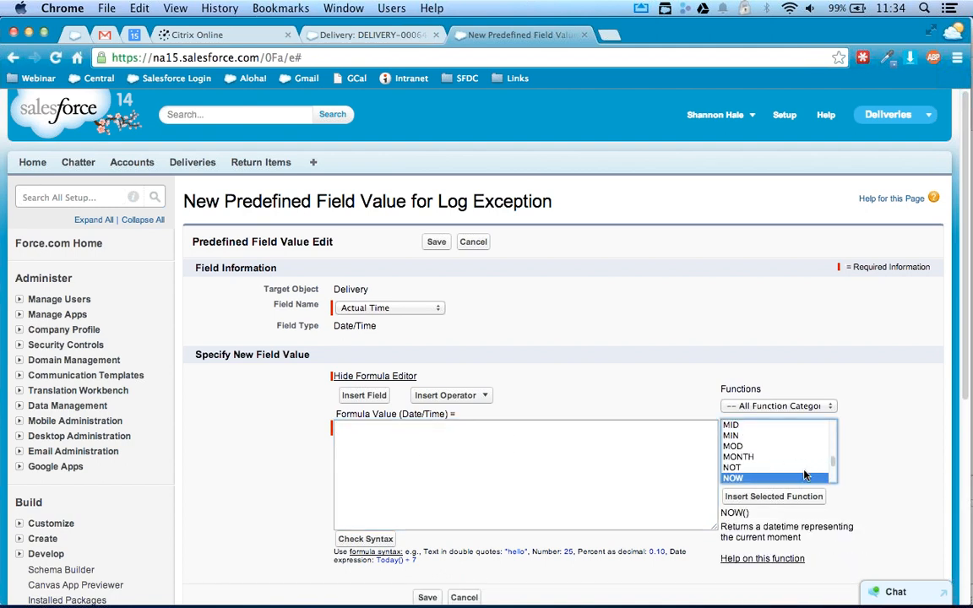
key(Down)
key(Up)
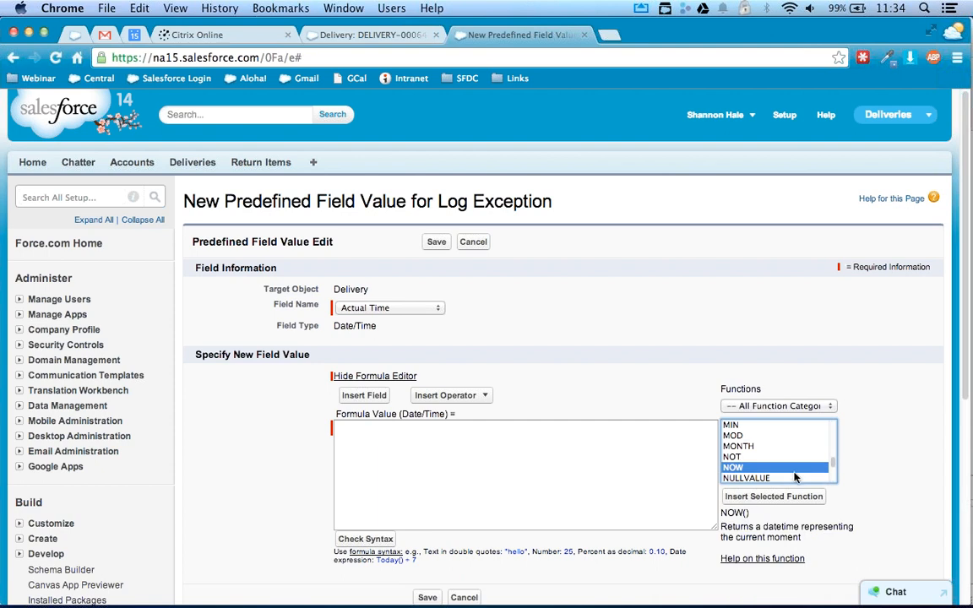
double_click(786, 472)
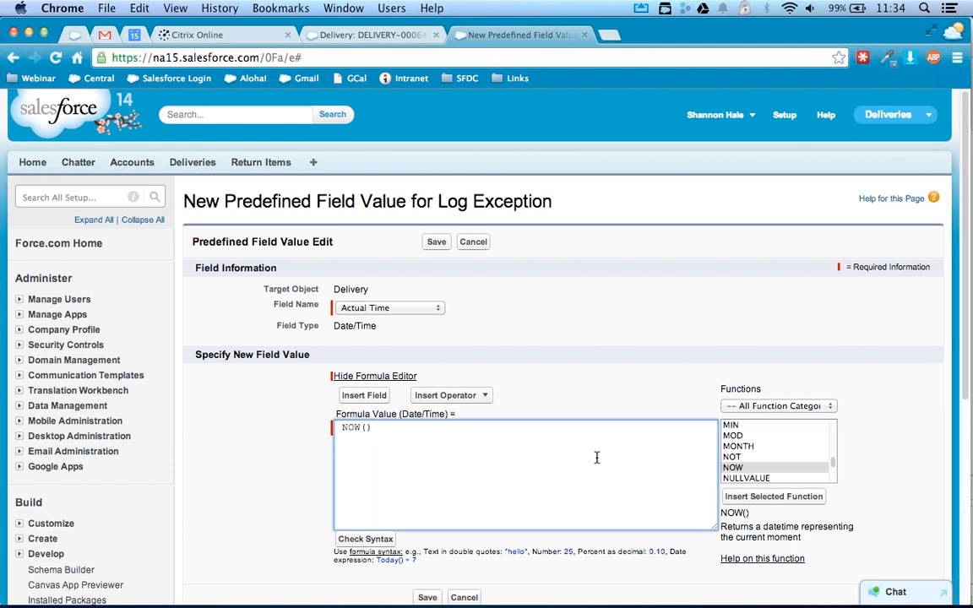
click(435, 242)
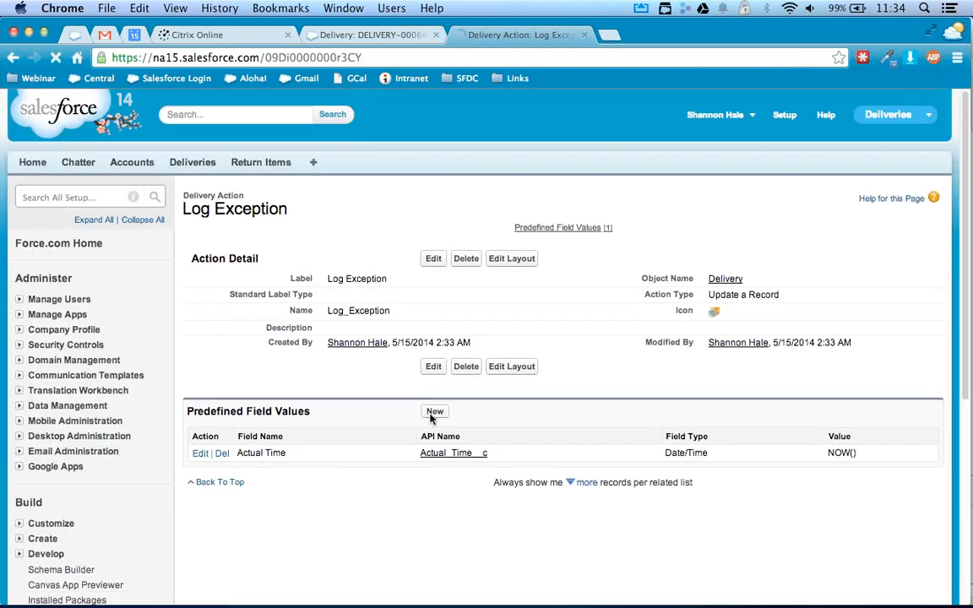
Add a second predefined field value that sets Status to the specific value Exception, and save it
click(434, 413)
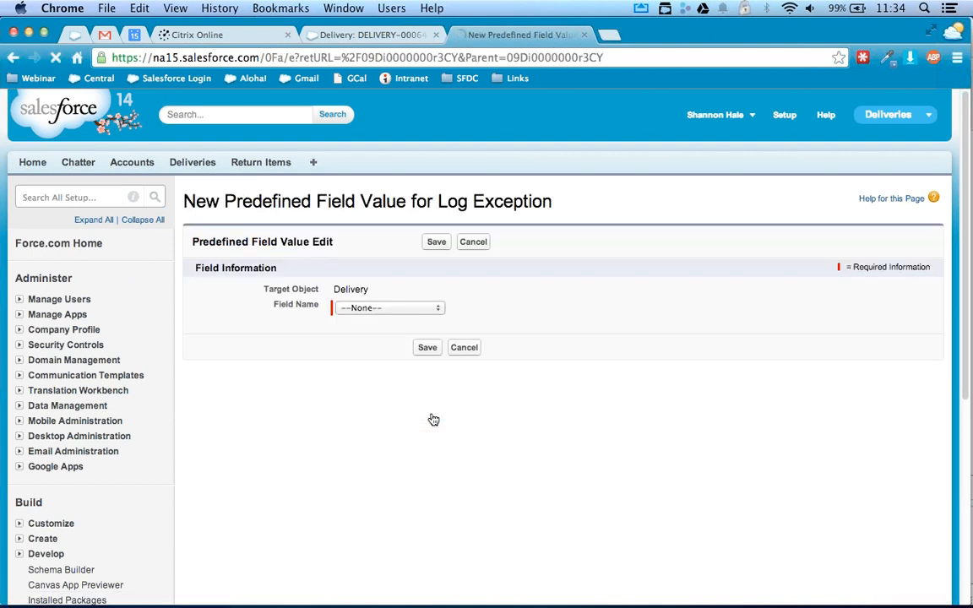
click(392, 309)
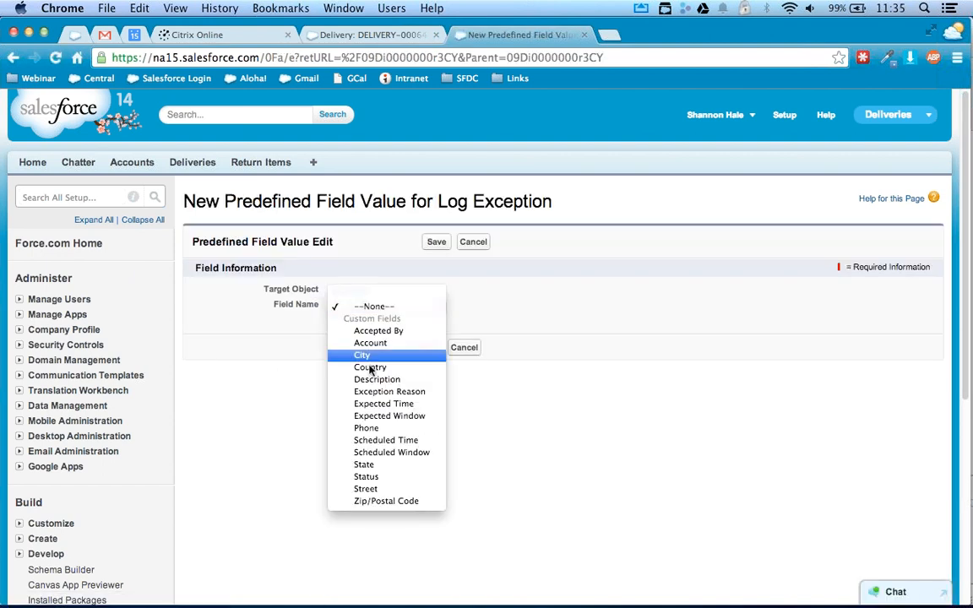
click(380, 481)
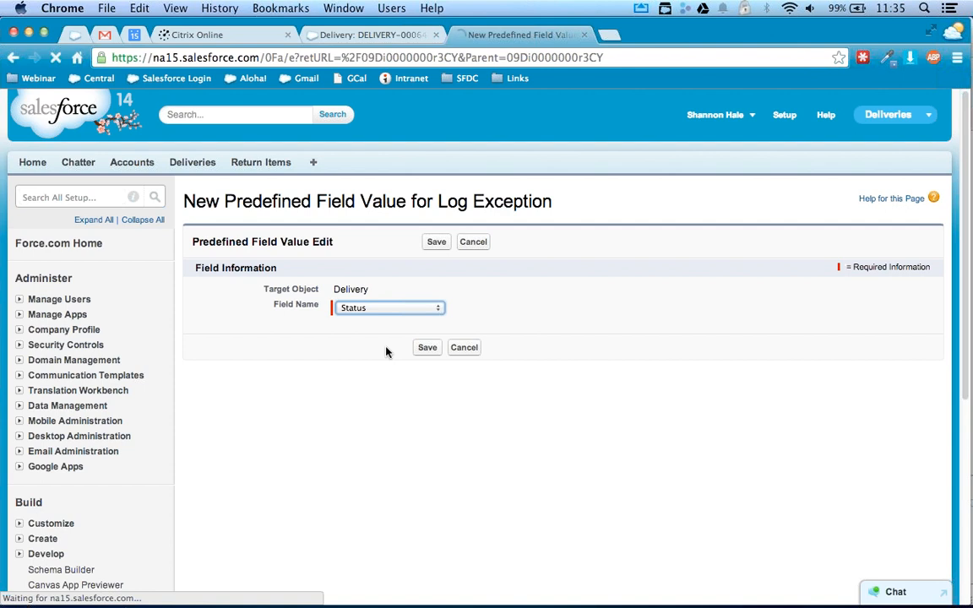
click(383, 380)
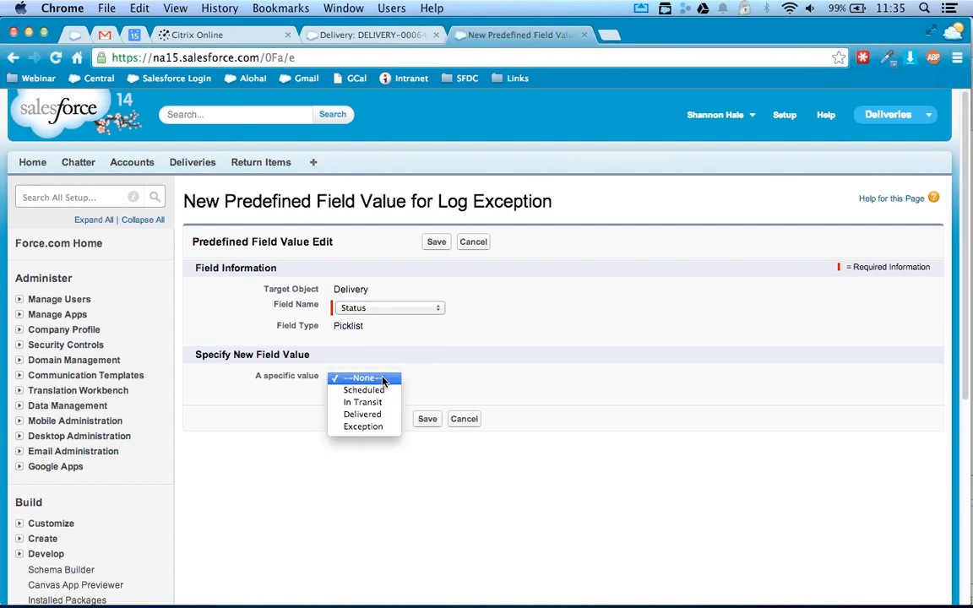
click(364, 428)
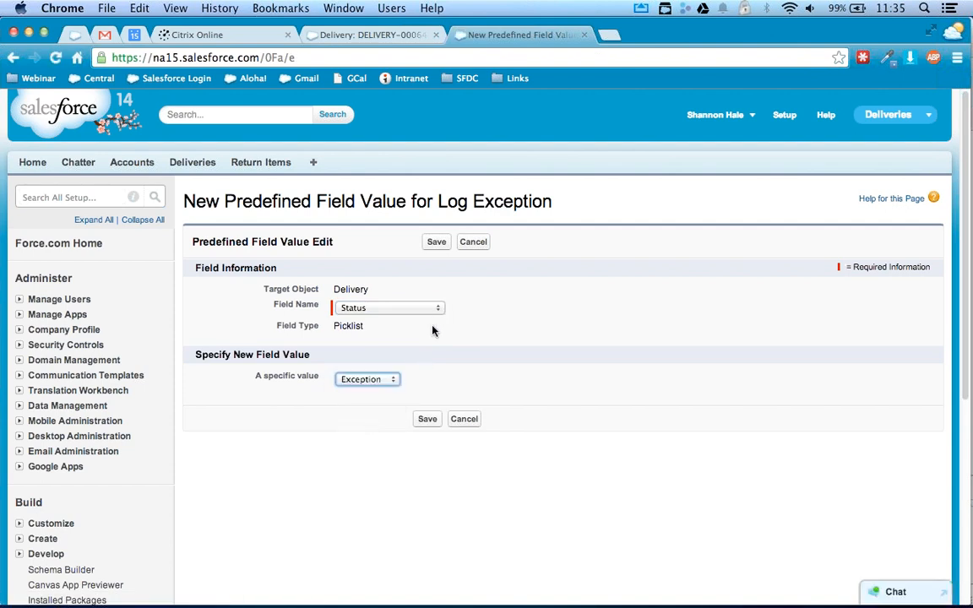
click(393, 380)
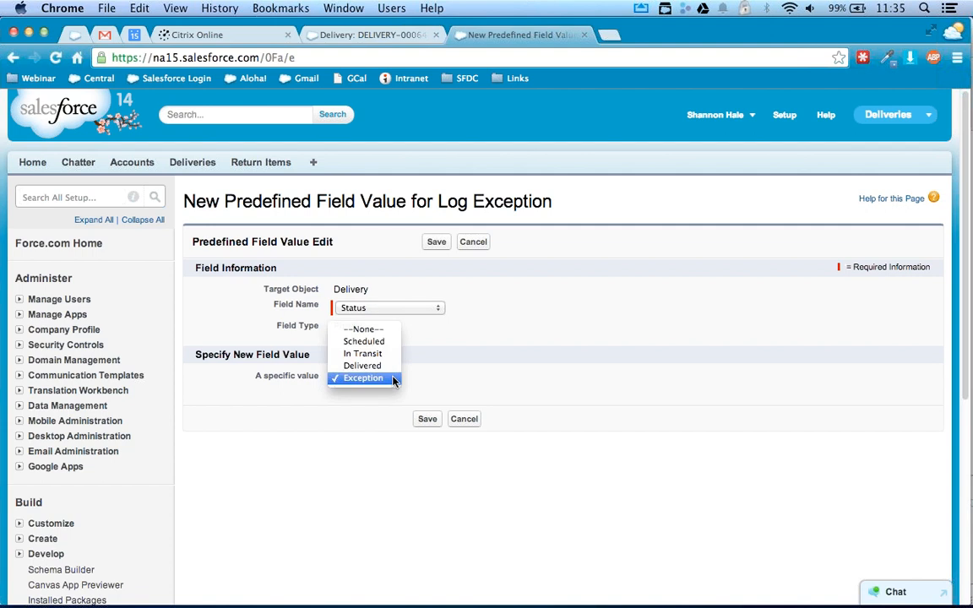
click(394, 379)
click(436, 242)
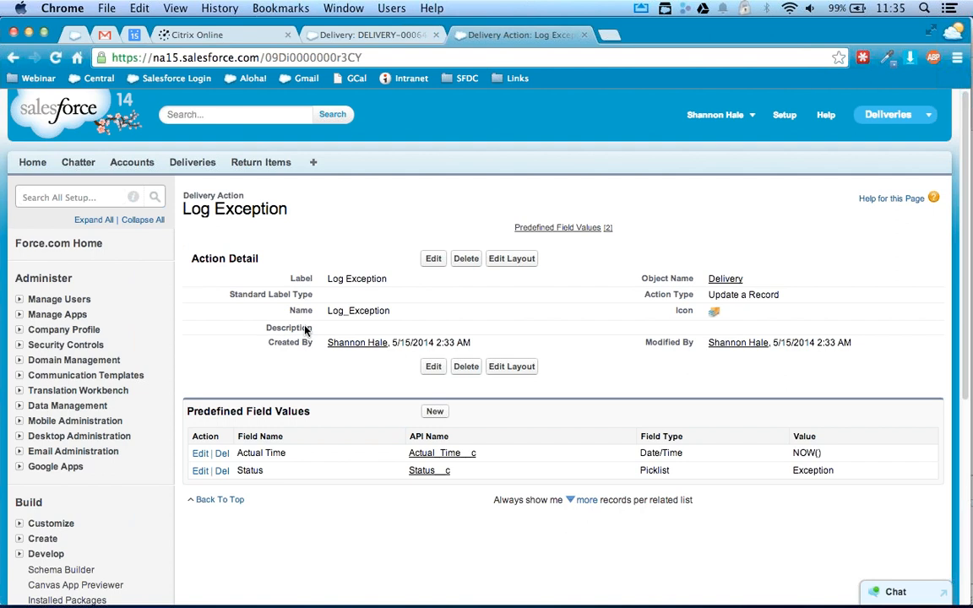
Return to the Delivery custom object definition and open its Driver Layout page layout for editing
scroll(307, 331, down, 1)
scroll(306, 332, down, 1)
click(19, 486)
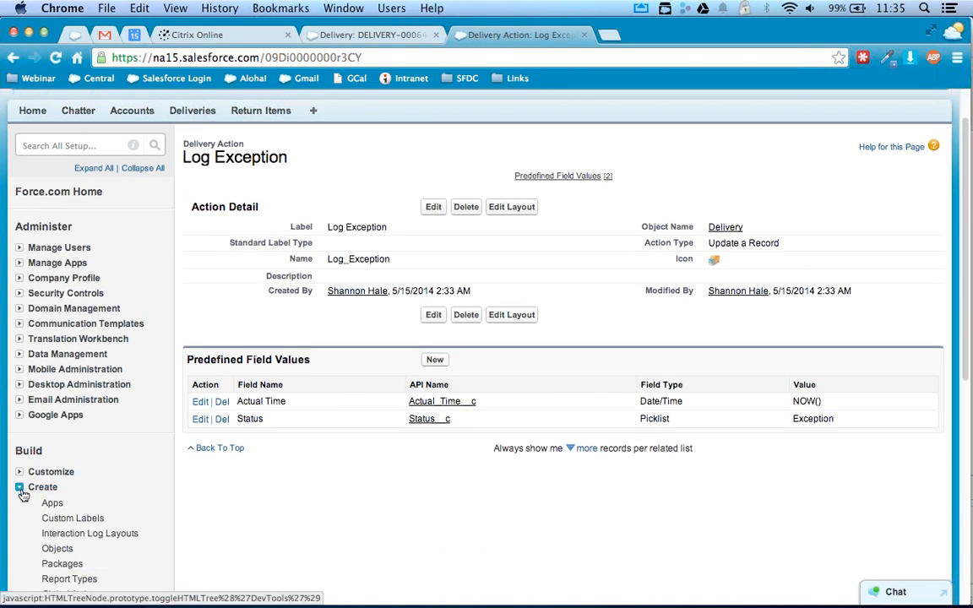
click(57, 549)
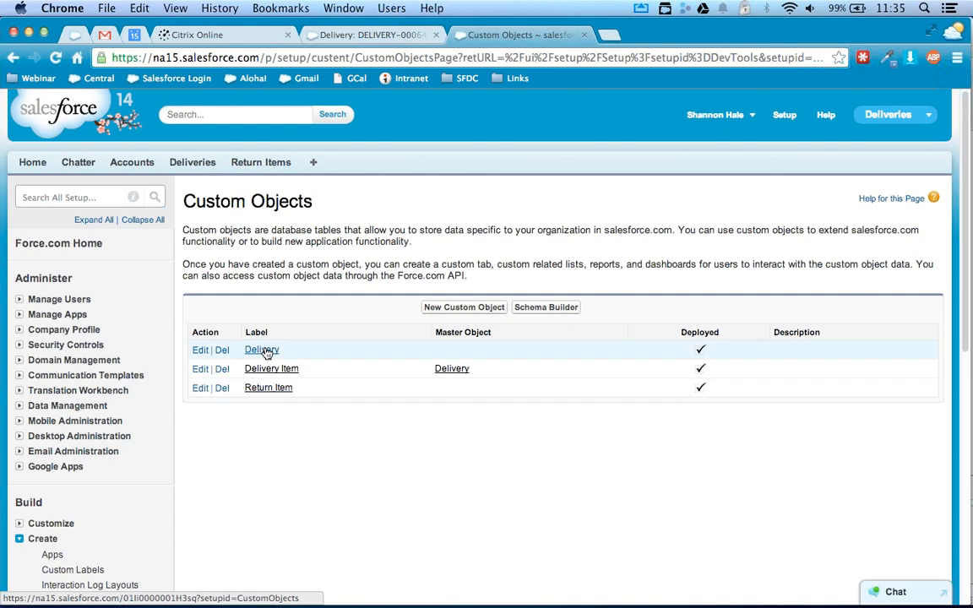
click(266, 351)
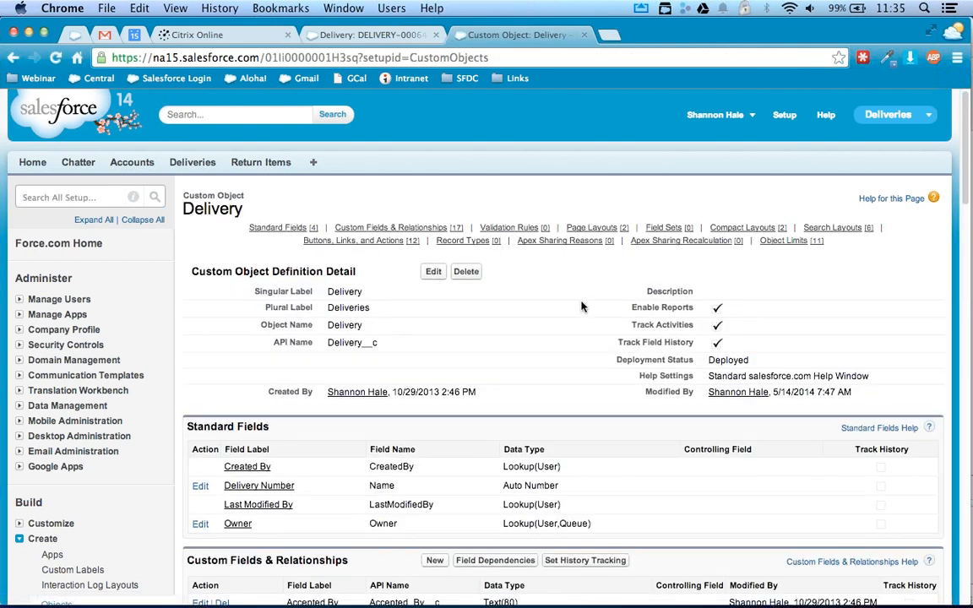
mouse_move(598, 227)
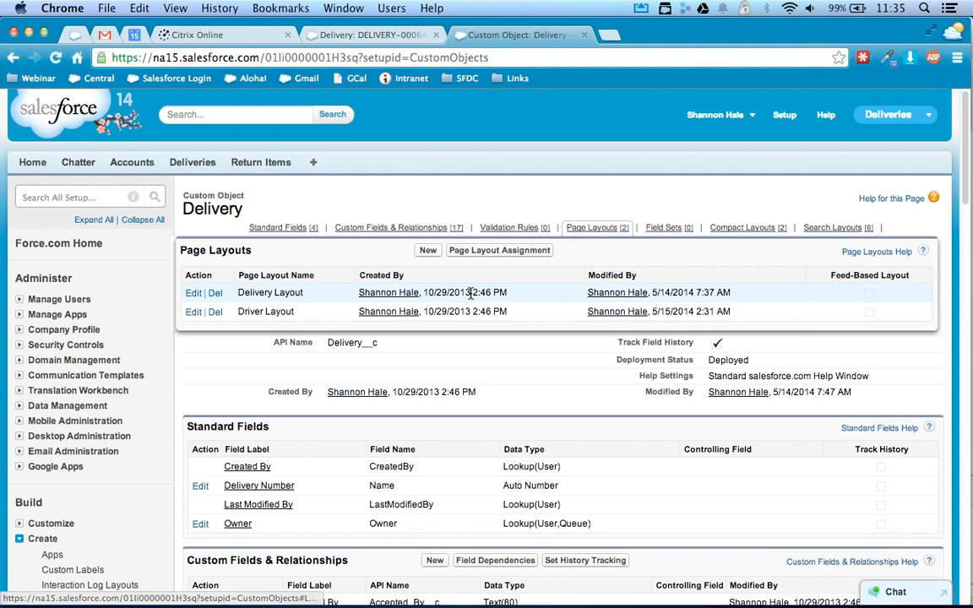
click(193, 313)
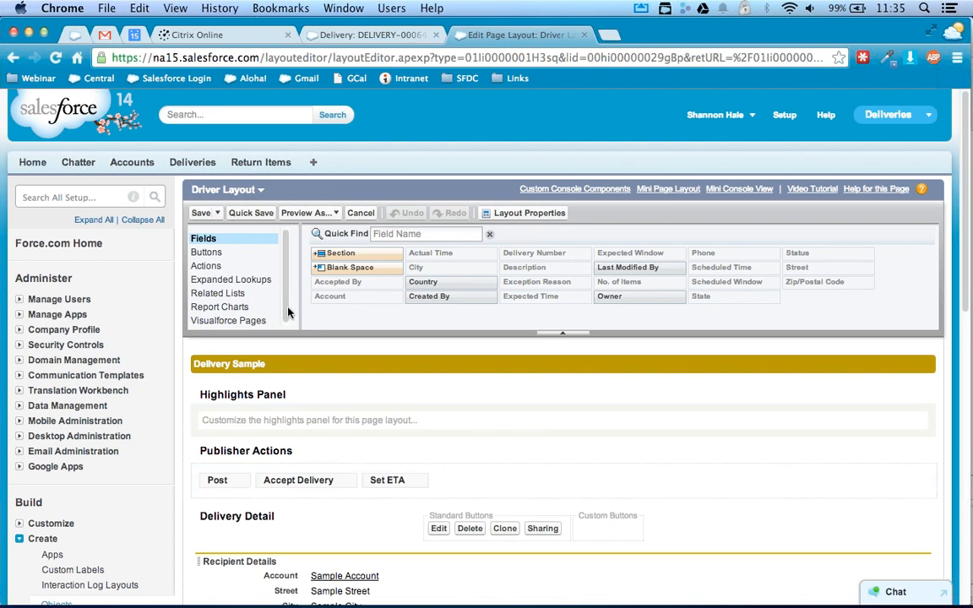
Add the Log Exception action after Set ETA in the Driver Layout's publisher actions and quick-save the layout
click(256, 266)
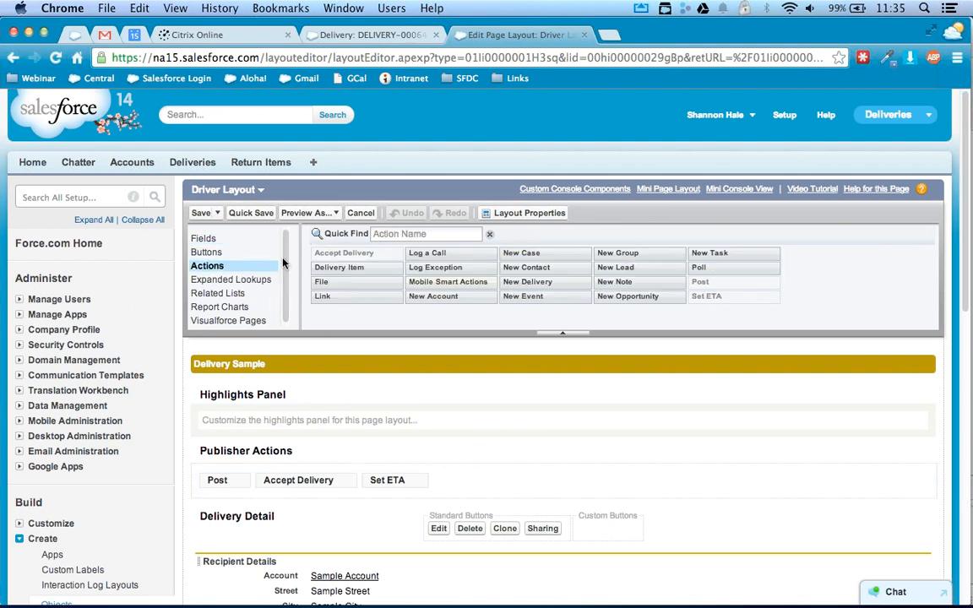
mouse_move(426, 267)
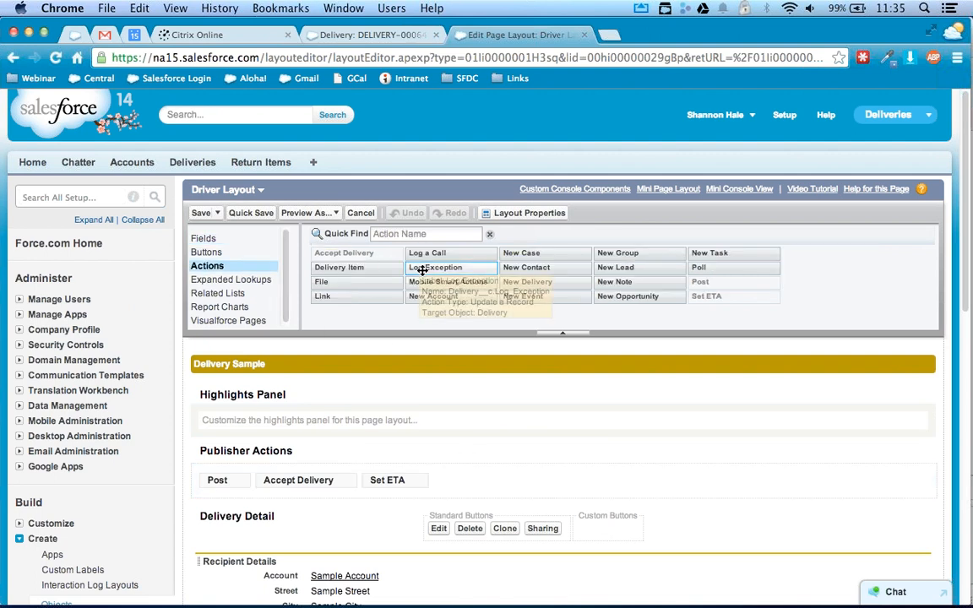
drag(367, 428, 367, 479)
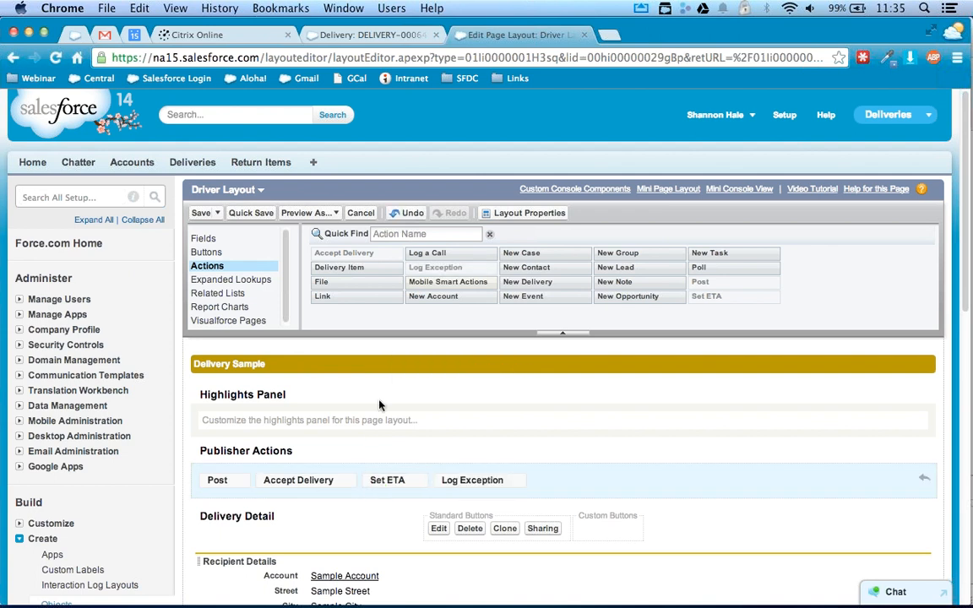
click(251, 213)
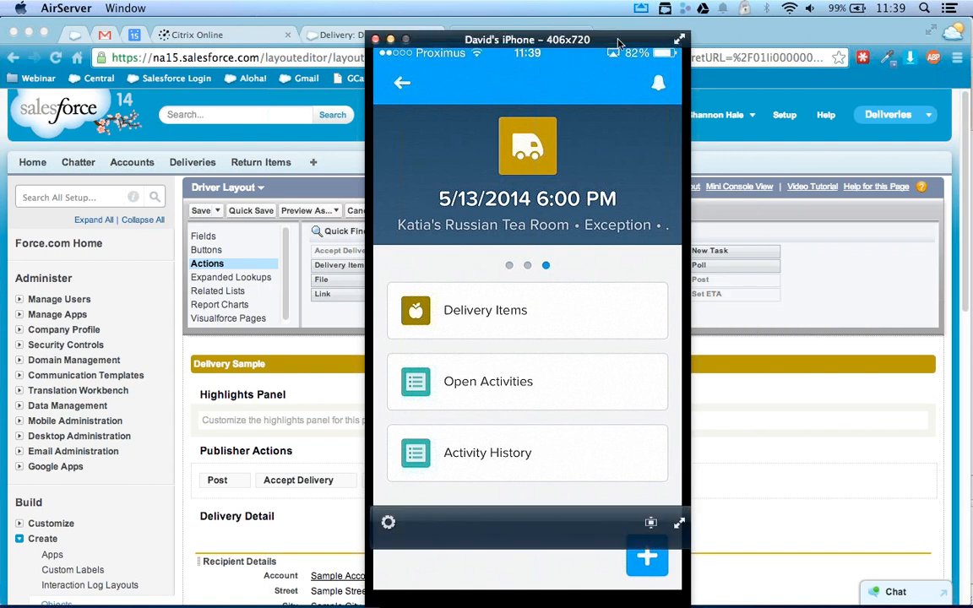
Move the mirrored phone window out of the way, exit the layout editor, and reopen the Delivery object's Driver Layout for editing
drag(618, 41, 971, 40)
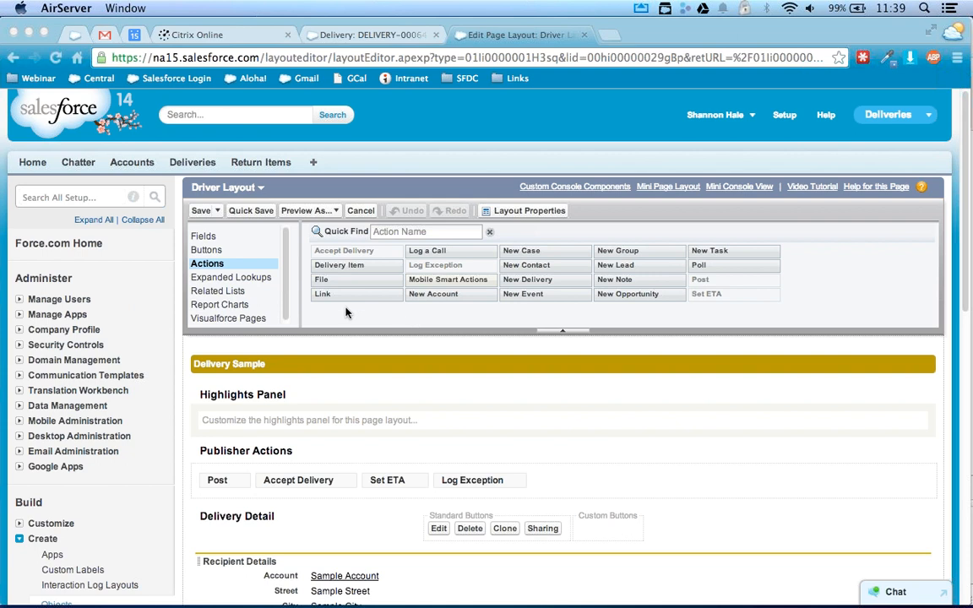
click(365, 211)
click(366, 211)
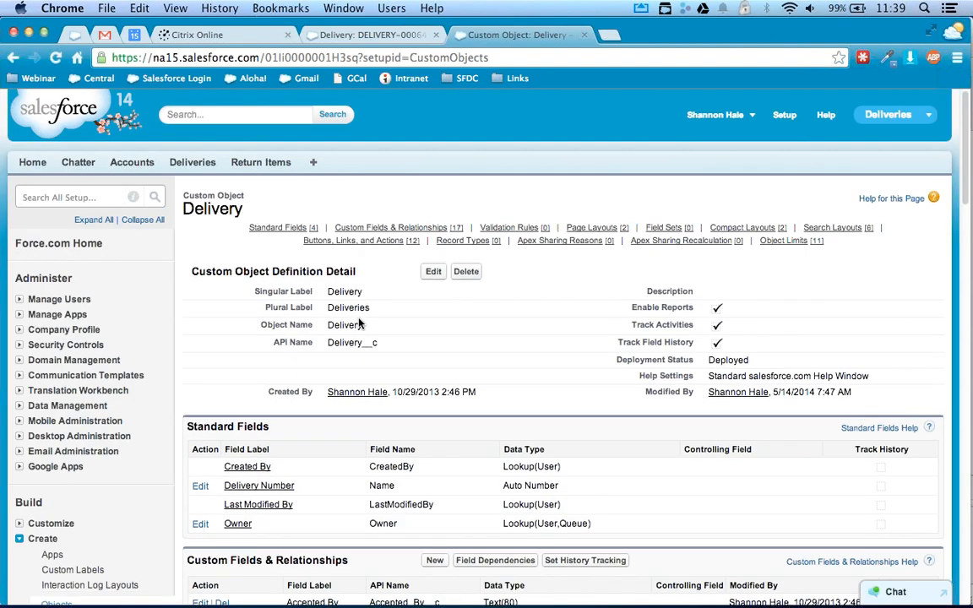
scroll(358, 324, down, 2)
scroll(358, 323, up, 2)
mouse_move(598, 230)
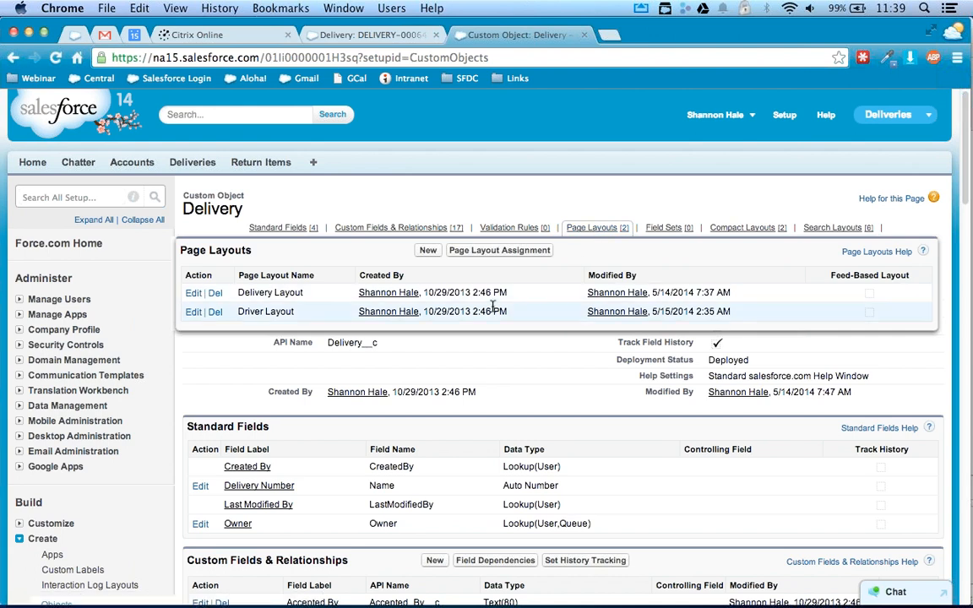
click(193, 313)
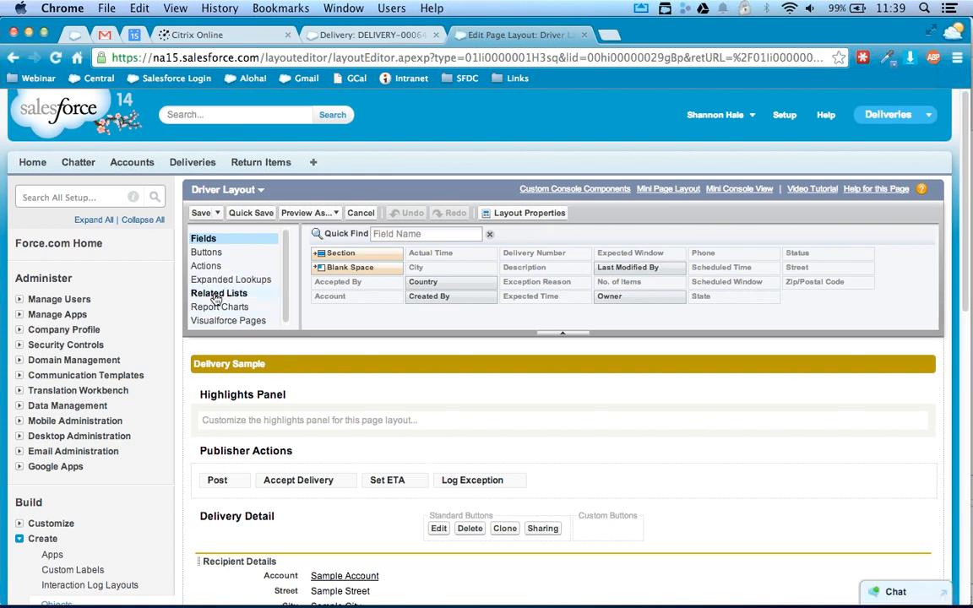
Review the layout's related lists and add the Account expanded lookup to the Mobile Cards (Salesforce1 only) section
click(217, 296)
scroll(215, 296, down, 1)
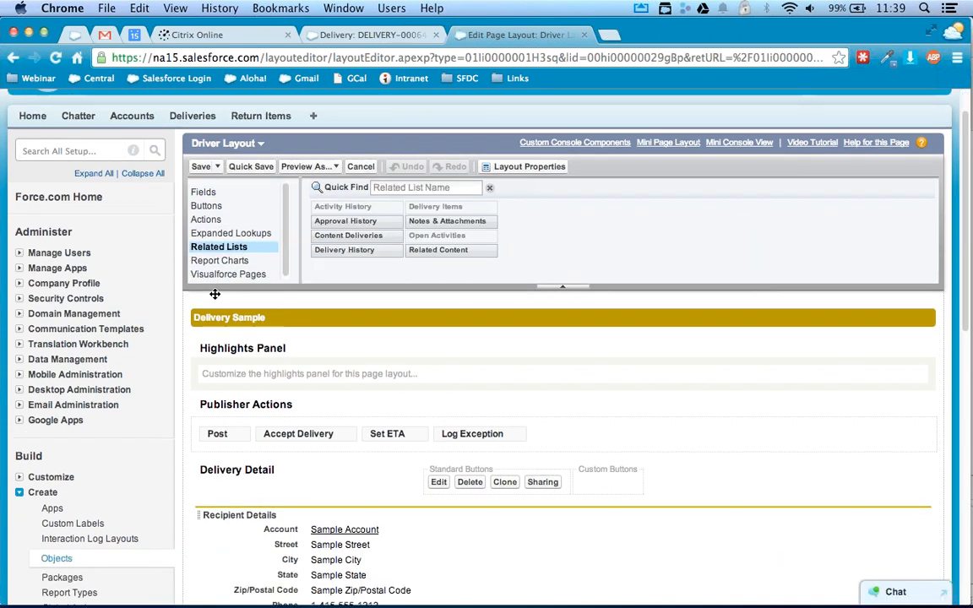
scroll(341, 428, down, 10)
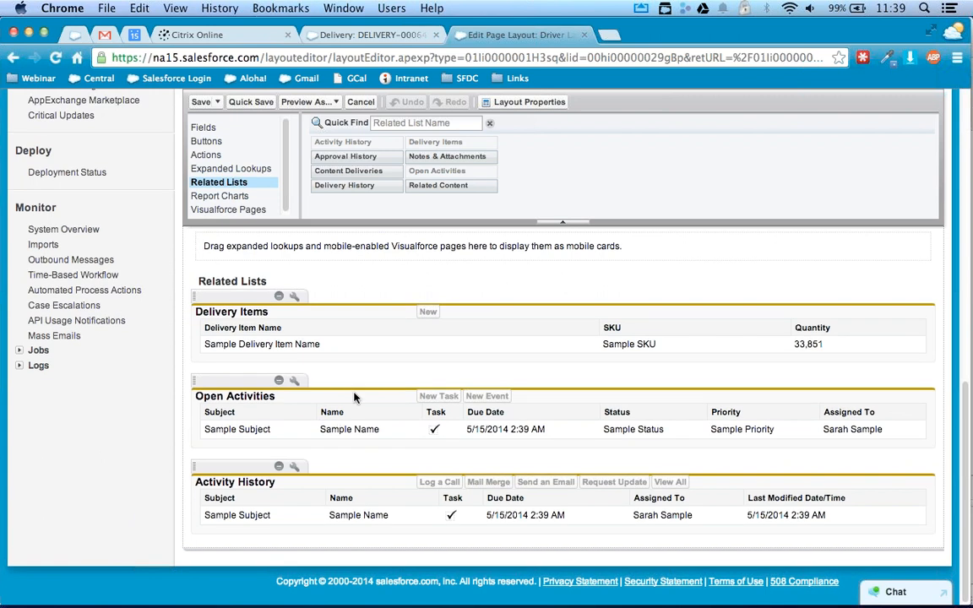
scroll(363, 376, up, 1)
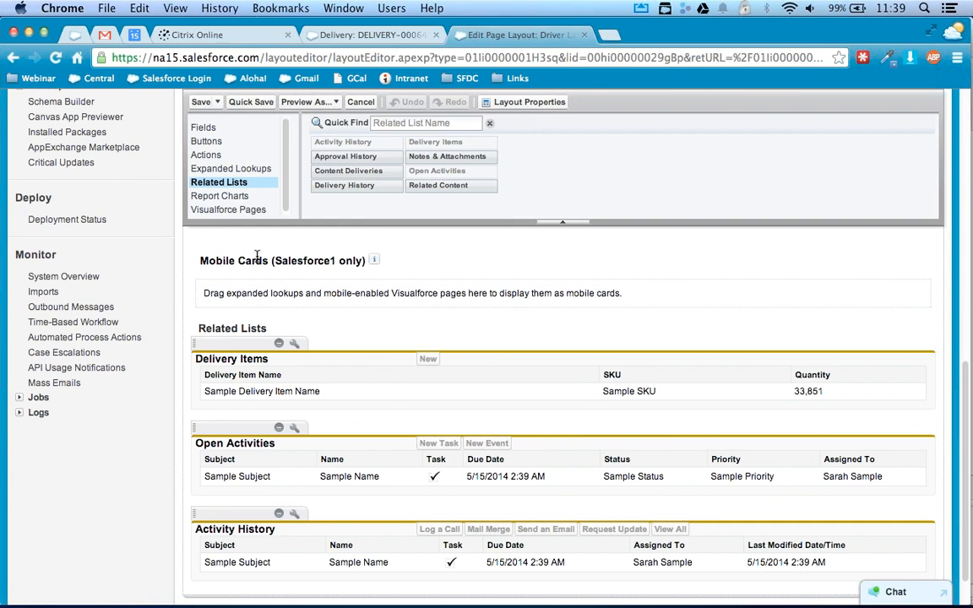
click(235, 173)
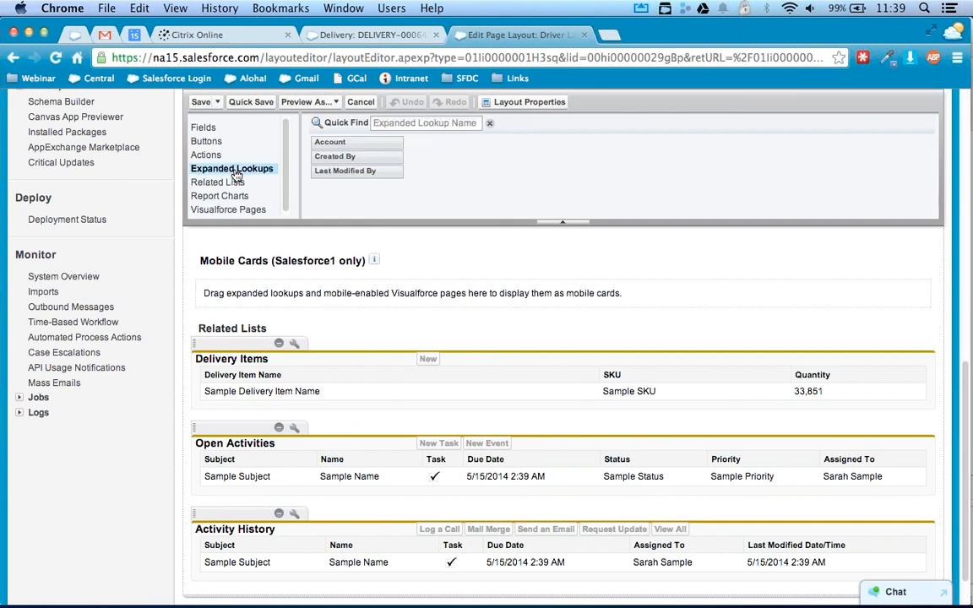
scroll(237, 175, down, 1)
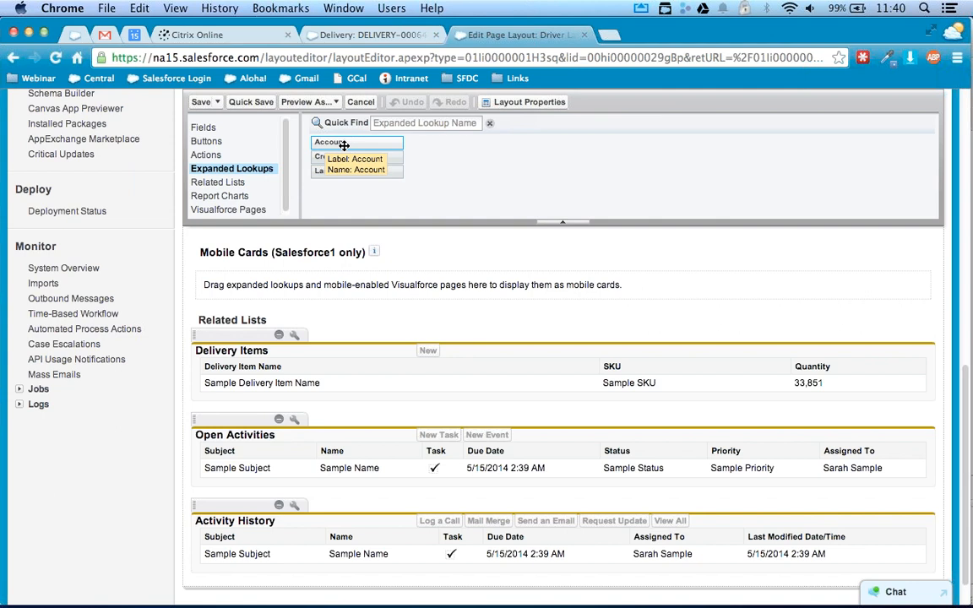
drag(343, 146, 334, 288)
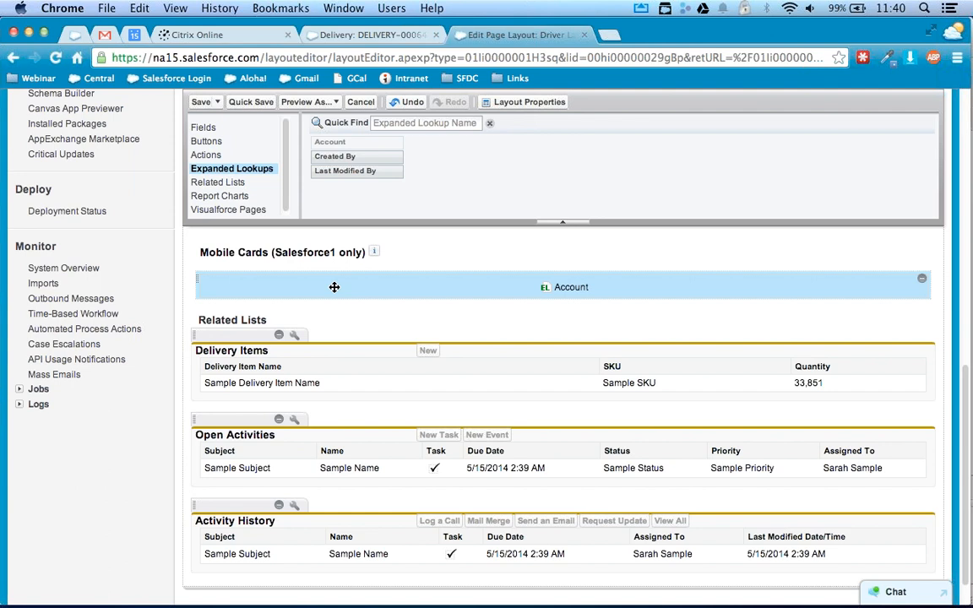
Add the DeliveryMap Visualforce page beneath the Account card in the Mobile Cards section and save the Driver Layout
click(245, 210)
scroll(338, 329, up, 10)
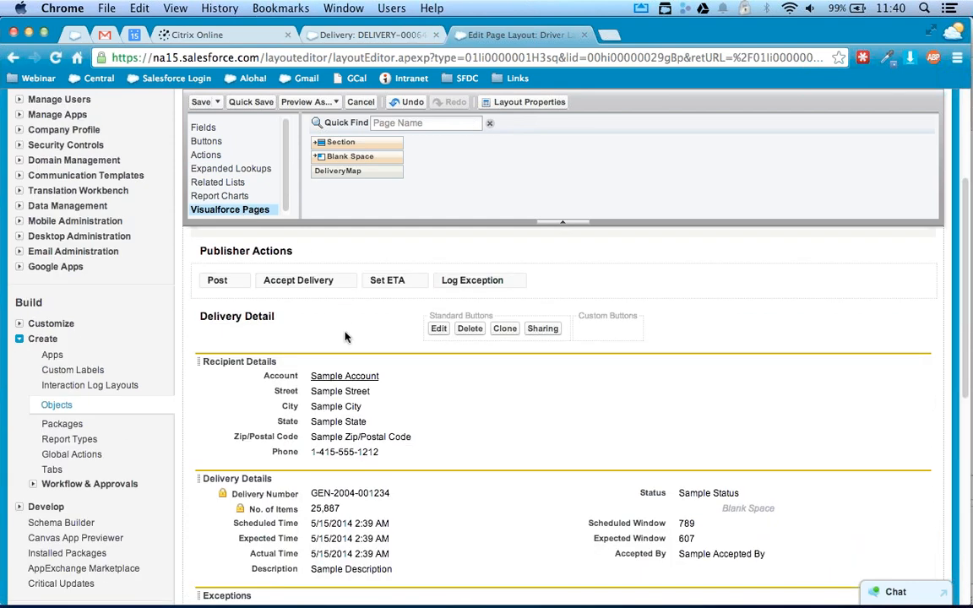
scroll(345, 337, down, 1)
scroll(345, 333, down, 6)
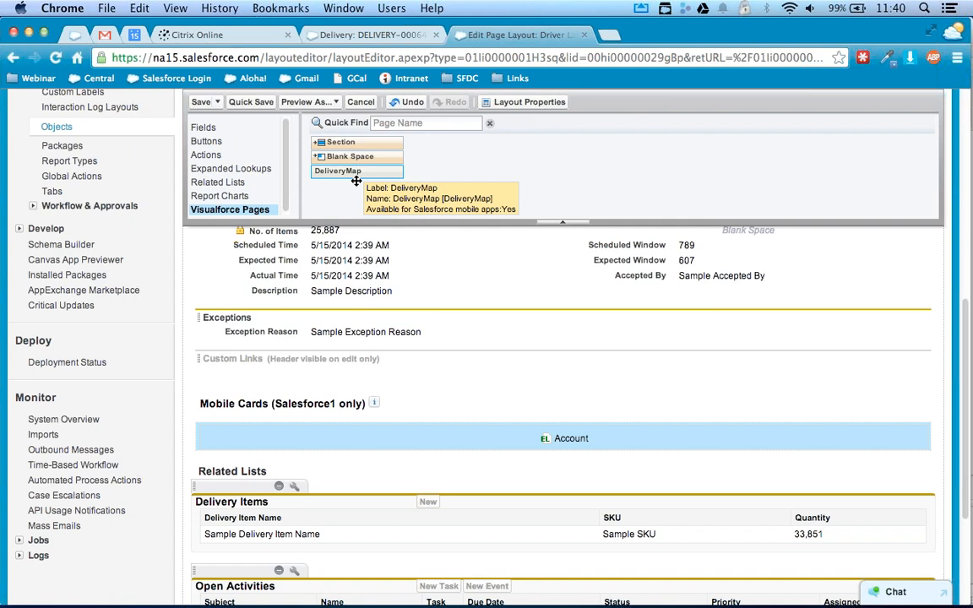
drag(356, 181, 349, 454)
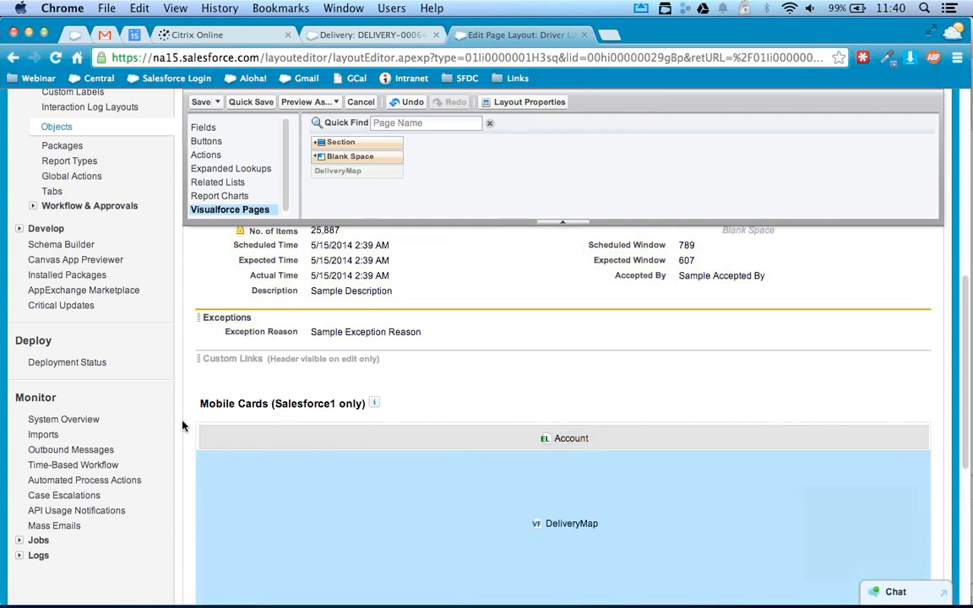
scroll(182, 424, down, 2)
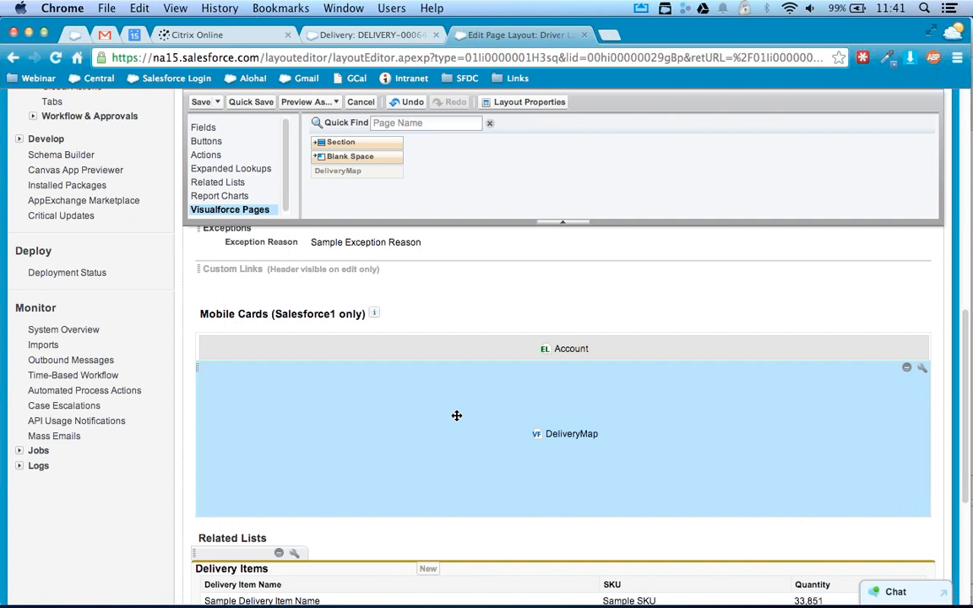
click(200, 102)
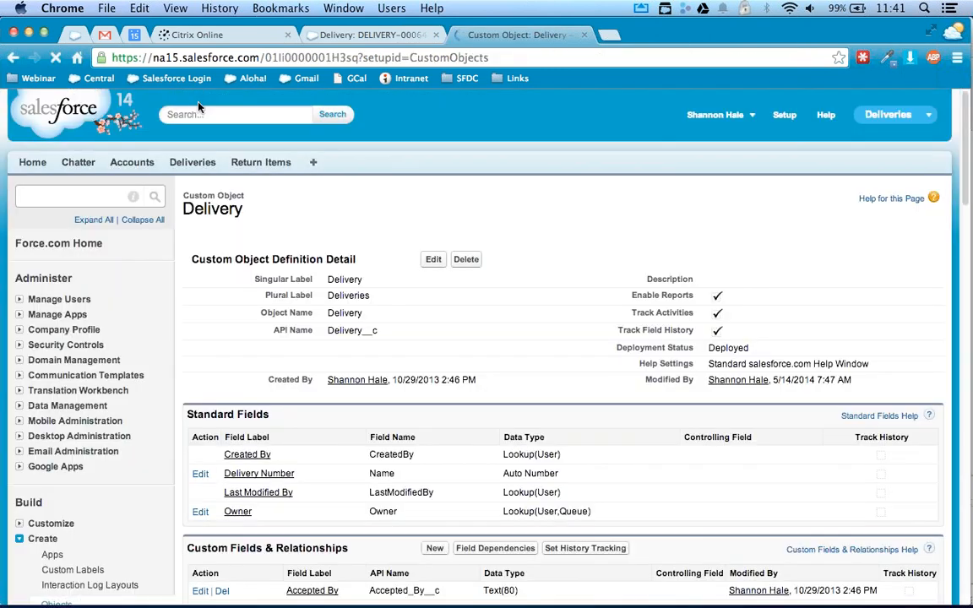
Switch to AirServer to view the delivery record on the mirrored phone, and clear the phone window from view
key(super+Tab)
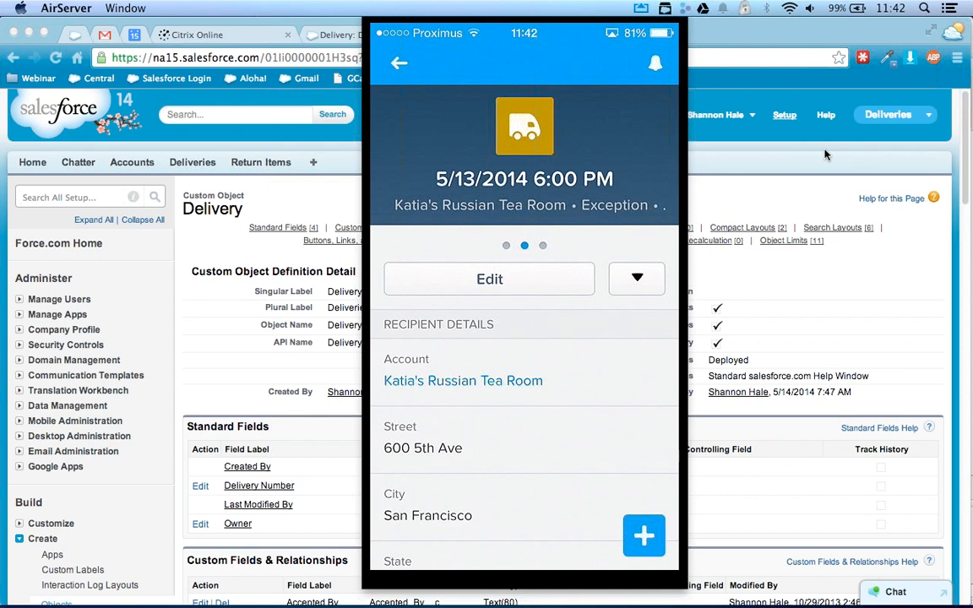
mouse_move(574, 73)
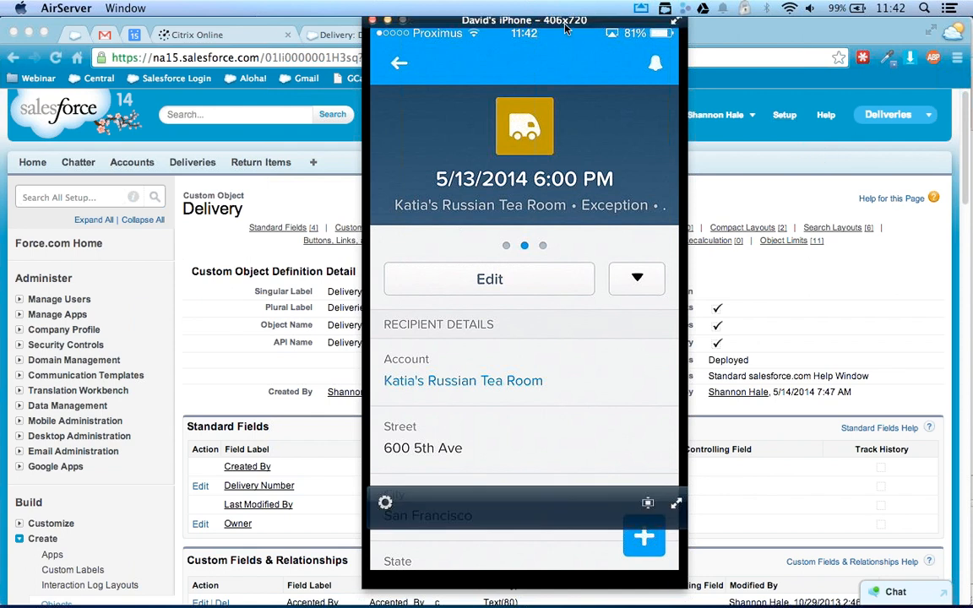
click(676, 21)
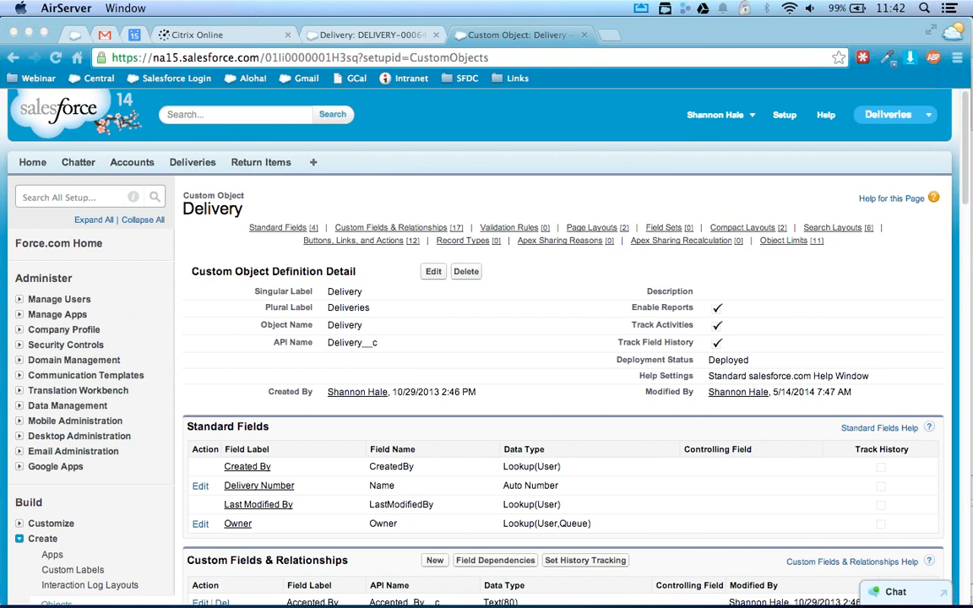
Switch to the Intro to Salesforce1 presentation in PowerPoint and start the slide show from slide 10
key(super+Tab)
key(super+Tab)
key(super+Tab)
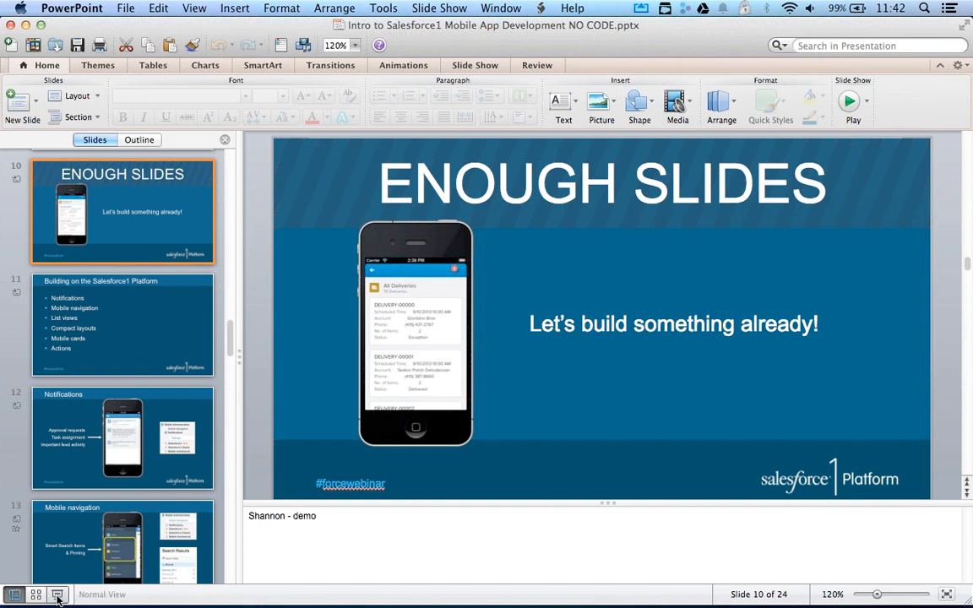
click(57, 596)
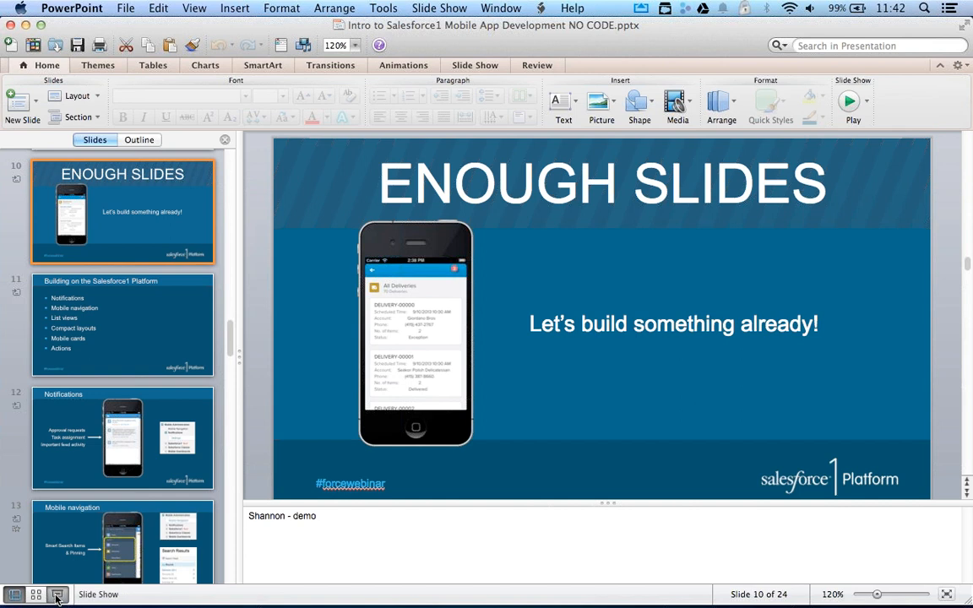